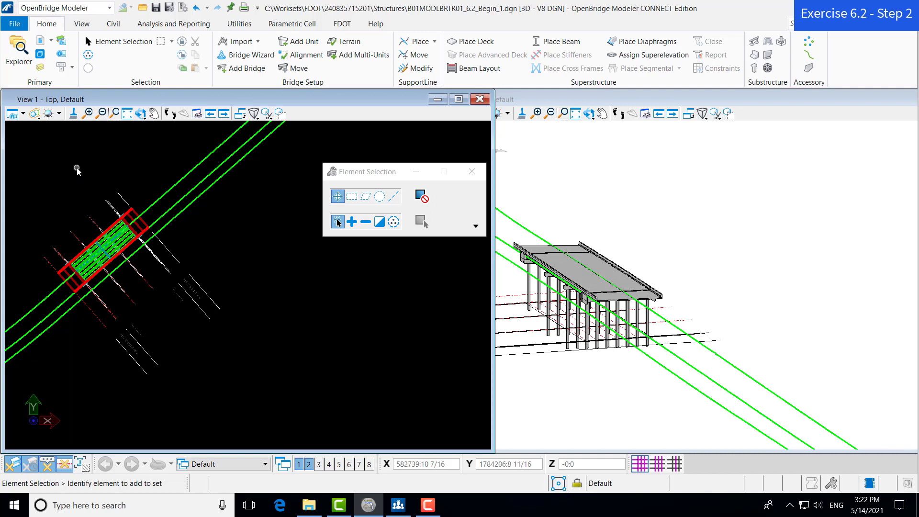
Step: Turn on the display of the ALGNBR01.dgn Default (Master Model) reference and close the References dialog
{"action": "left_click", "coordinate": [43, 41]}
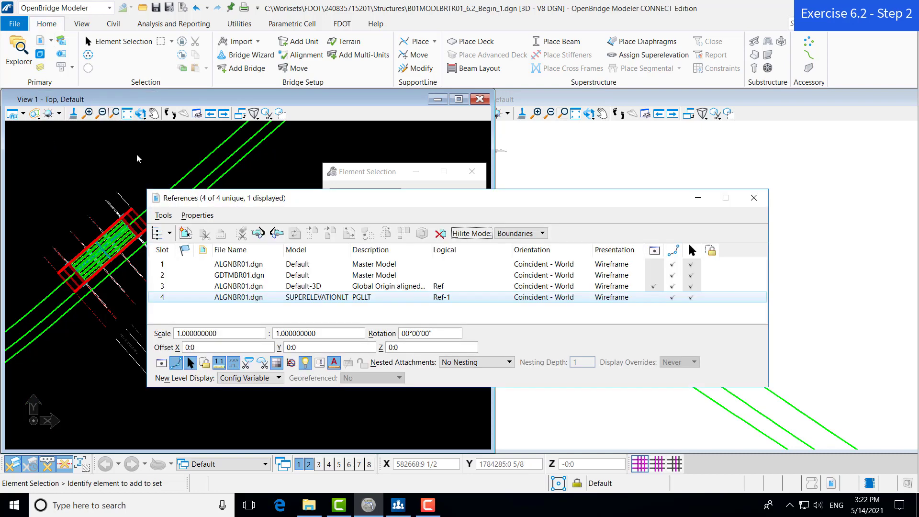
{"action": "left_click", "coordinate": [274, 270]}
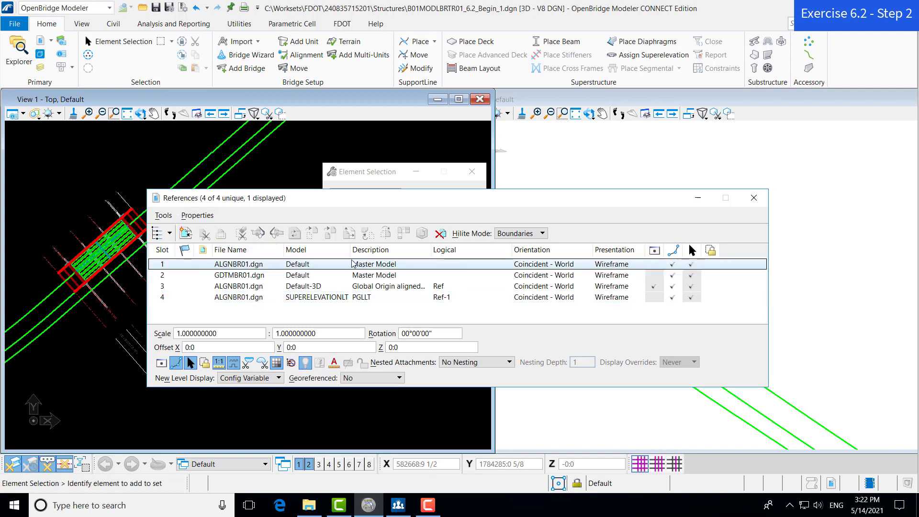
{"action": "left_click", "coordinate": [659, 267]}
{"action": "mouse_move", "coordinate": [662, 198]}
{"action": "left_mouse_down"}
{"action": "mouse_move", "coordinate": [704, 192]}
{"action": "mouse_move", "coordinate": [743, 158]}
{"action": "left_mouse_up"}
{"action": "left_click", "coordinate": [799, 188]}
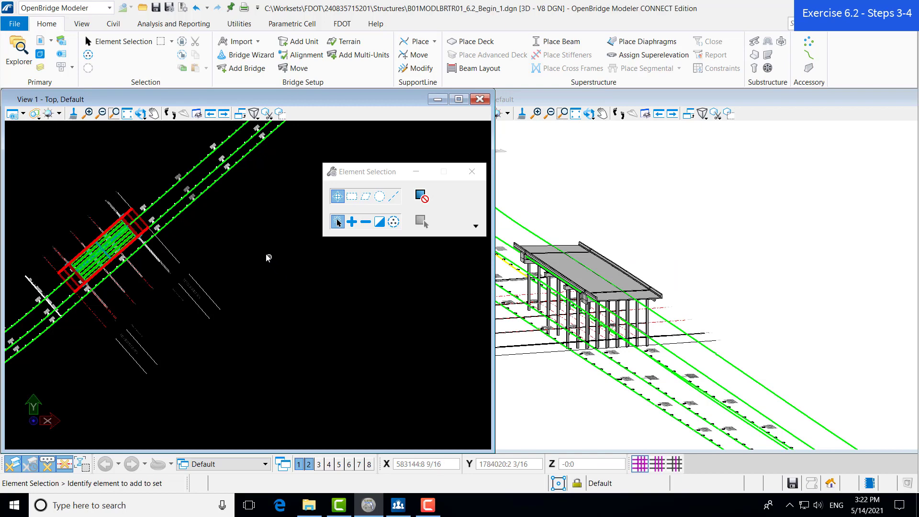
Step: Start a dynamic view by station along the PGL LT alignment and locate station 662+00.0042 at the bridge's begin end bent
{"action": "left_click", "coordinate": [168, 29]}
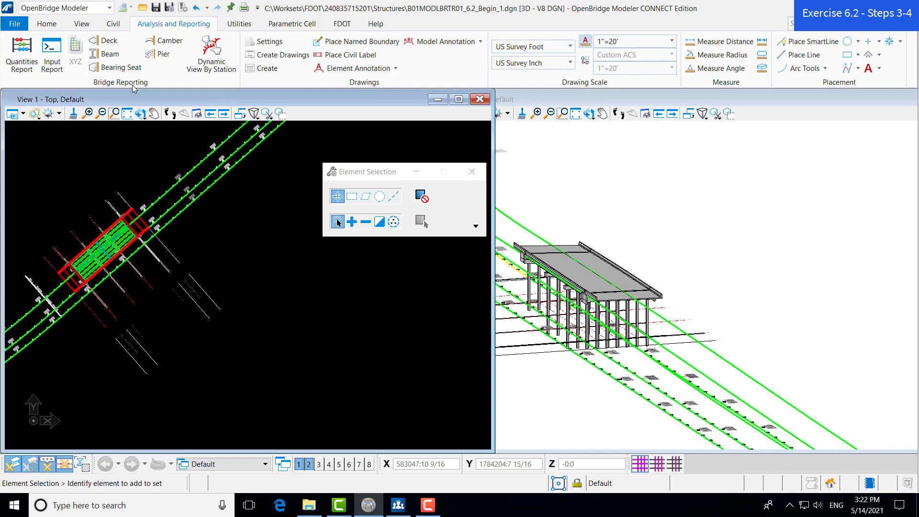
{"action": "left_click", "coordinate": [212, 52]}
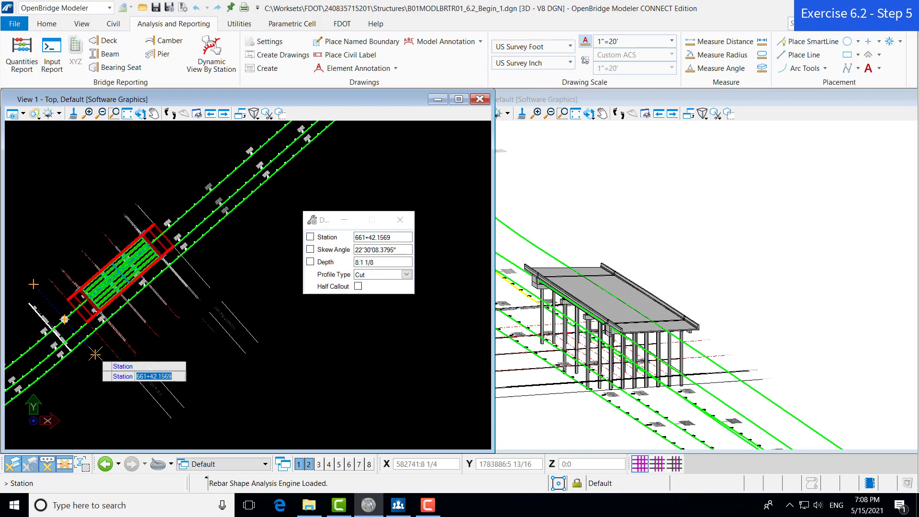
{"action": "scroll", "coordinate": [80, 283], "scroll_direction": "up", "scroll_amount": 2}
{"action": "scroll", "coordinate": [63, 278], "scroll_direction": "up", "scroll_amount": 4}
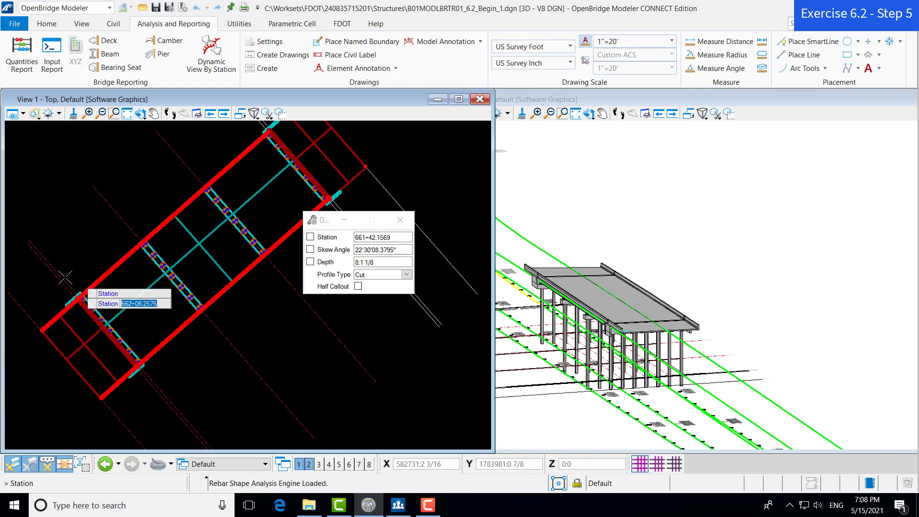
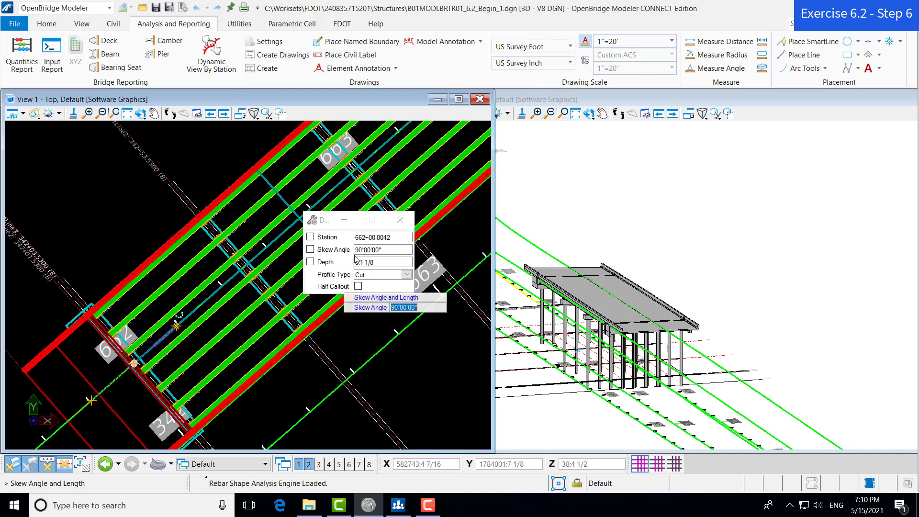
Step: Lock the section's skew angle at 90°00'00" and place its cut length along the PGL LT alignment between Beam-3 and Beam-4
{"action": "left_click", "coordinate": [311, 250]}
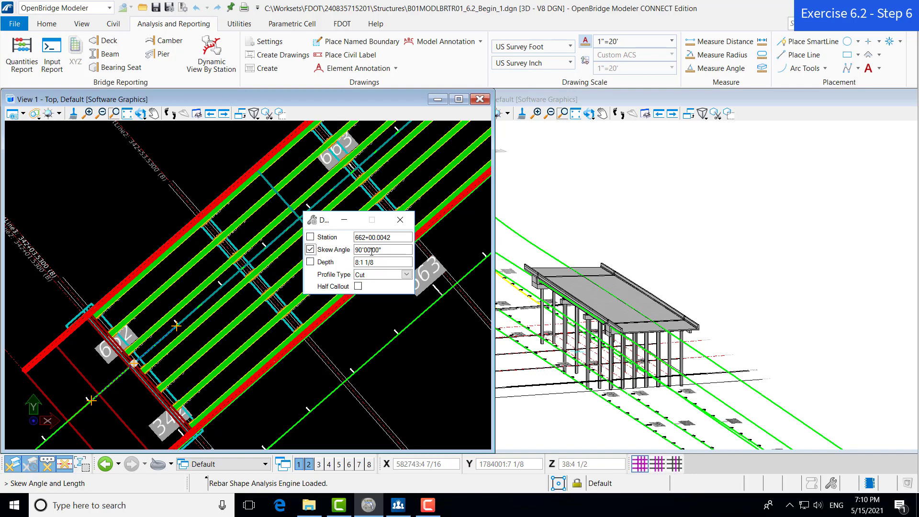
{"action": "left_click", "coordinate": [357, 250]}
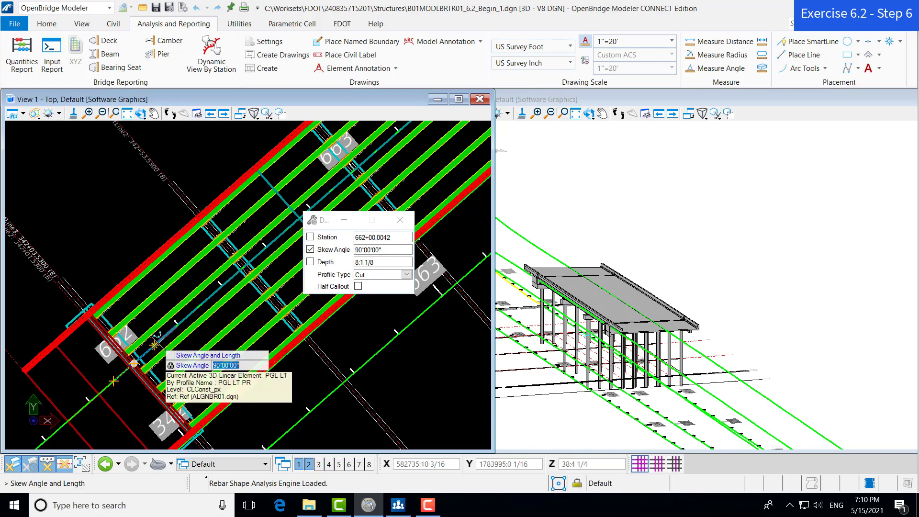
{"action": "scroll", "coordinate": [133, 360], "scroll_direction": "up", "scroll_amount": 3}
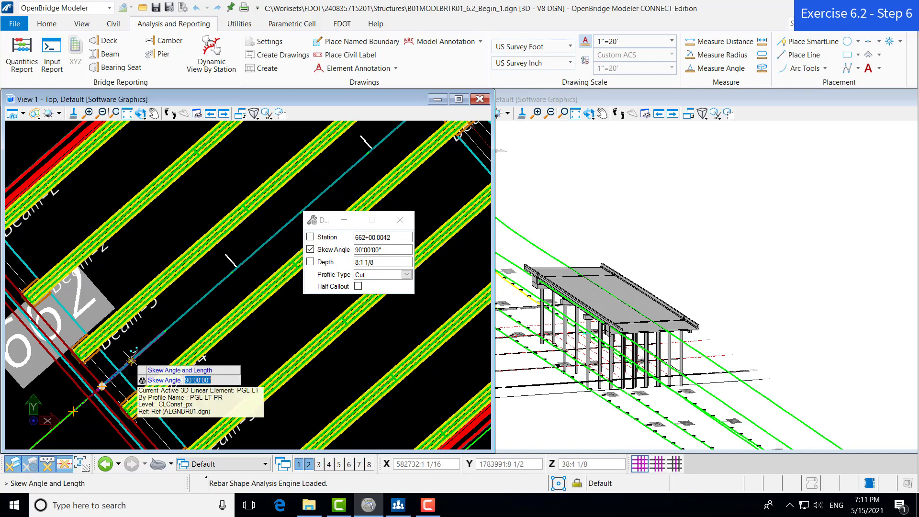
{"action": "left_click", "coordinate": [130, 360]}
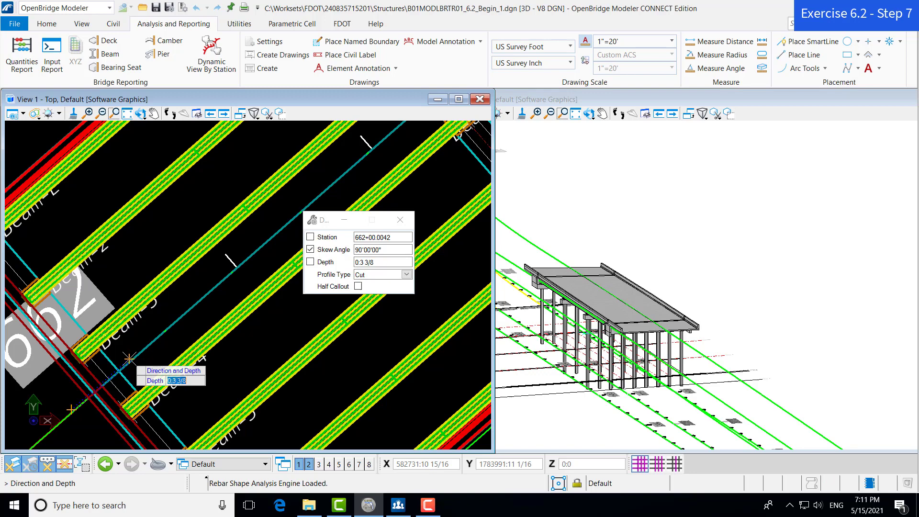
{"action": "scroll", "coordinate": [129, 358], "scroll_direction": "down", "scroll_amount": 2}
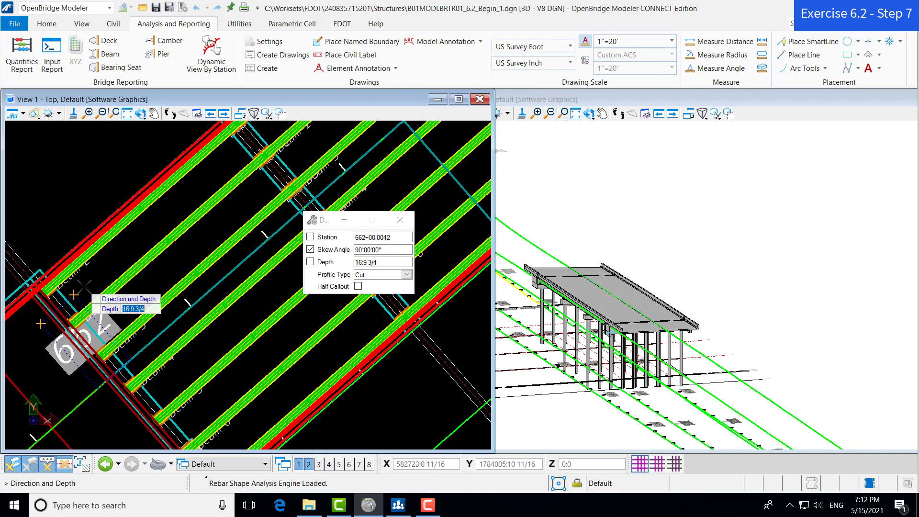
{"action": "scroll", "coordinate": [73, 295], "scroll_direction": "up", "scroll_amount": 2}
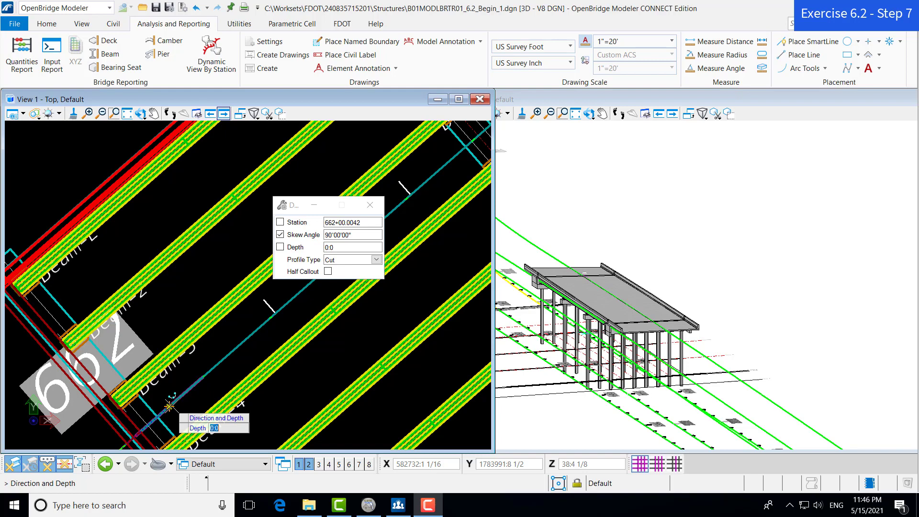
{"action": "left_click", "coordinate": [168, 407]}
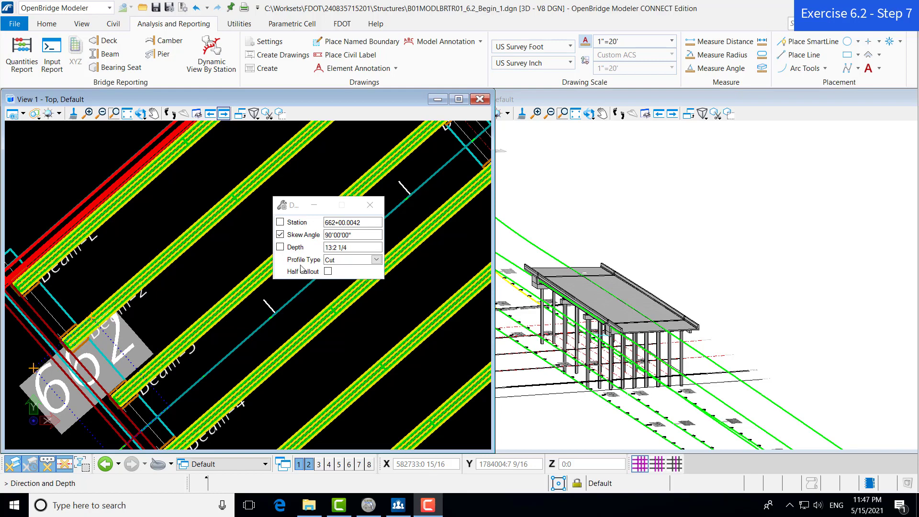
Step: Set the profile type to Cut With Depth and place the section's direction and depth around the end bent near Beam-3
{"action": "left_click", "coordinate": [376, 260]}
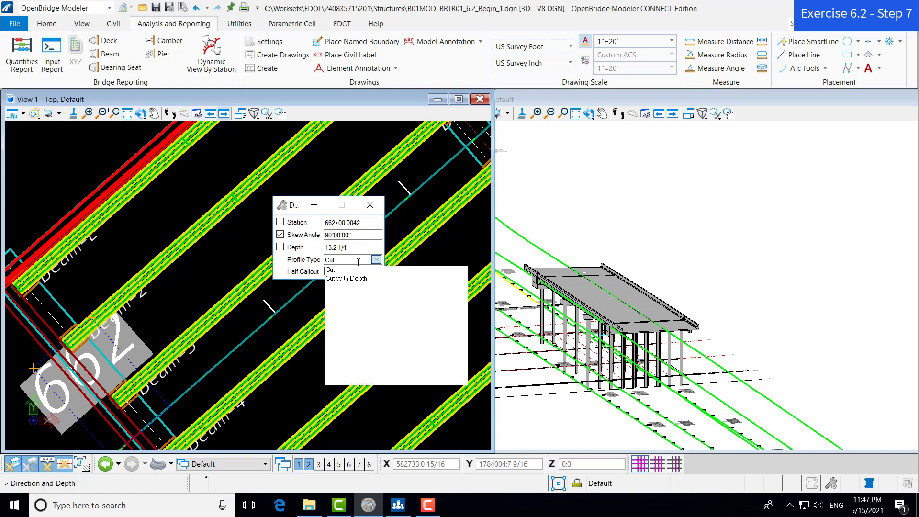
{"action": "left_click", "coordinate": [342, 281]}
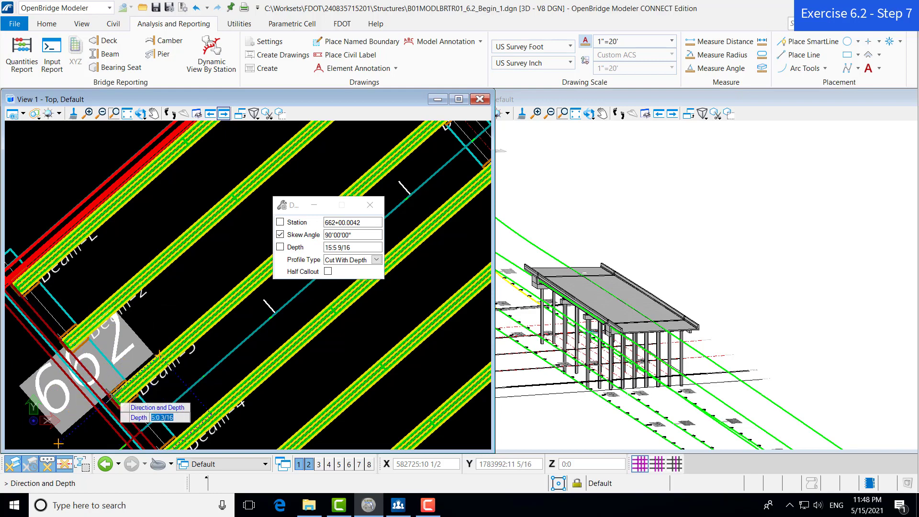
{"action": "scroll", "coordinate": [111, 394], "scroll_direction": "up", "scroll_amount": 2}
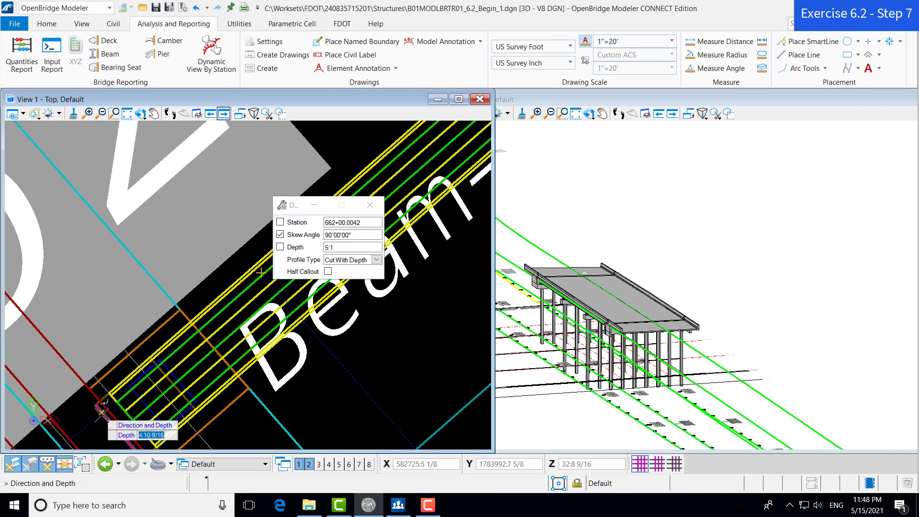
{"action": "left_click", "coordinate": [95, 407]}
{"action": "scroll", "coordinate": [111, 355], "scroll_direction": "down", "scroll_amount": 3}
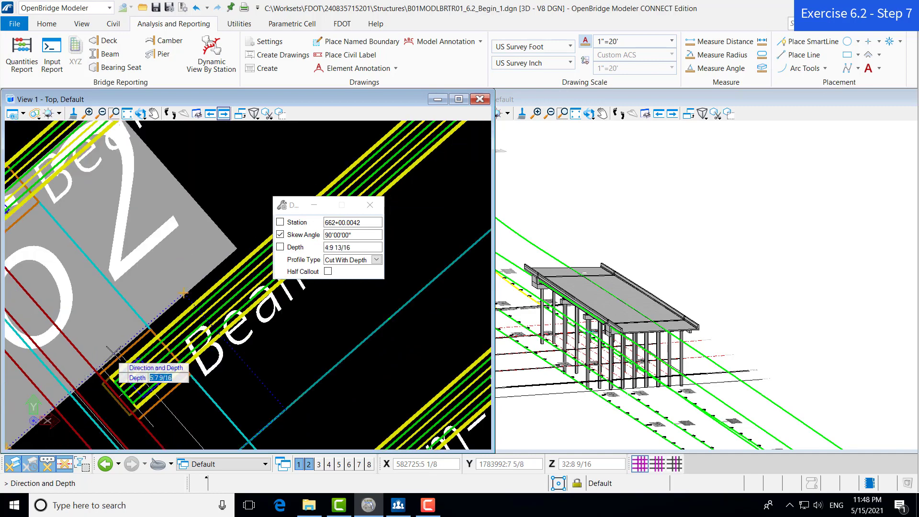
{"action": "scroll", "coordinate": [172, 263], "scroll_direction": "up", "scroll_amount": 1}
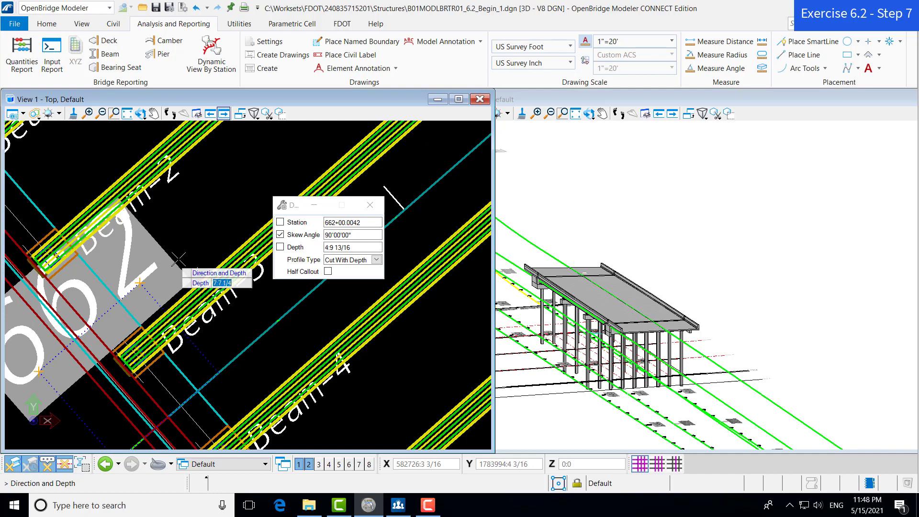
{"action": "left_click", "coordinate": [196, 238]}
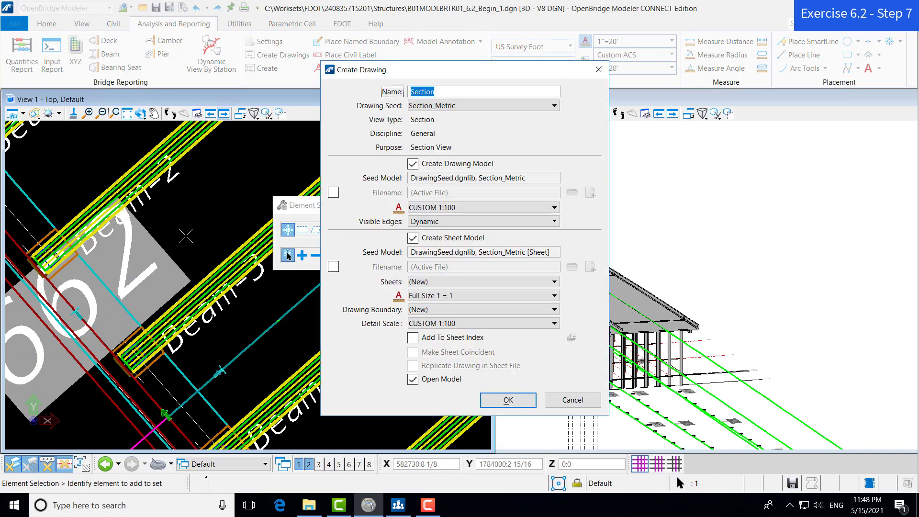
Step: Name the new drawing End Bent Section and use the _FDOT_Section drawing seed
{"action": "scroll", "coordinate": [162, 225], "scroll_direction": "down", "scroll_amount": 2}
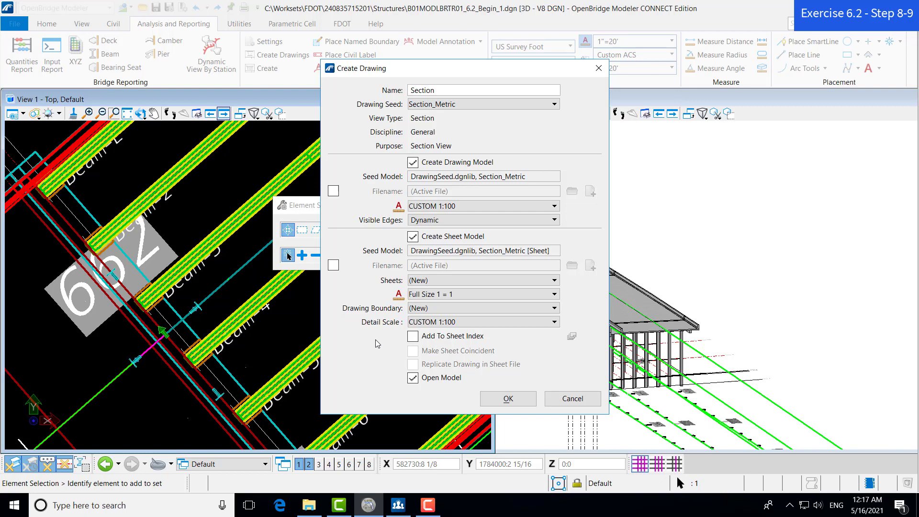
{"action": "left_click", "coordinate": [415, 91]}
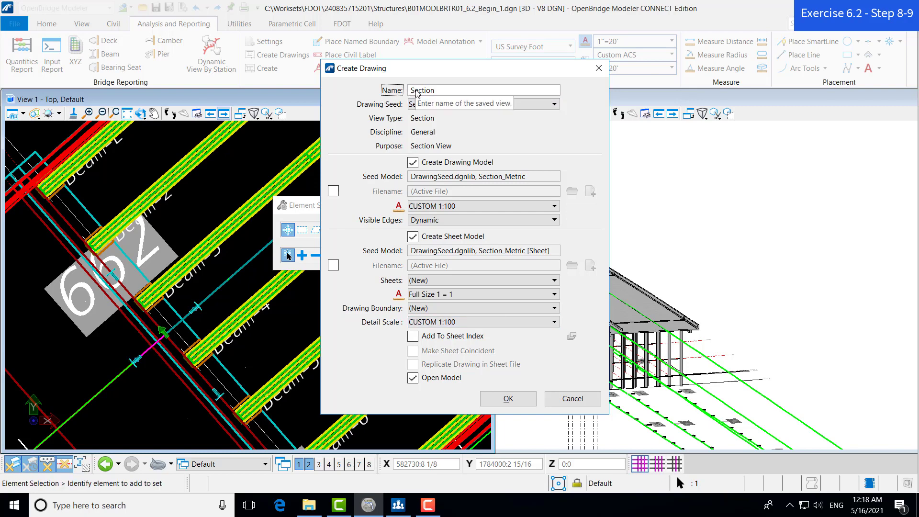
{"action": "type", "text": "End Bent"}
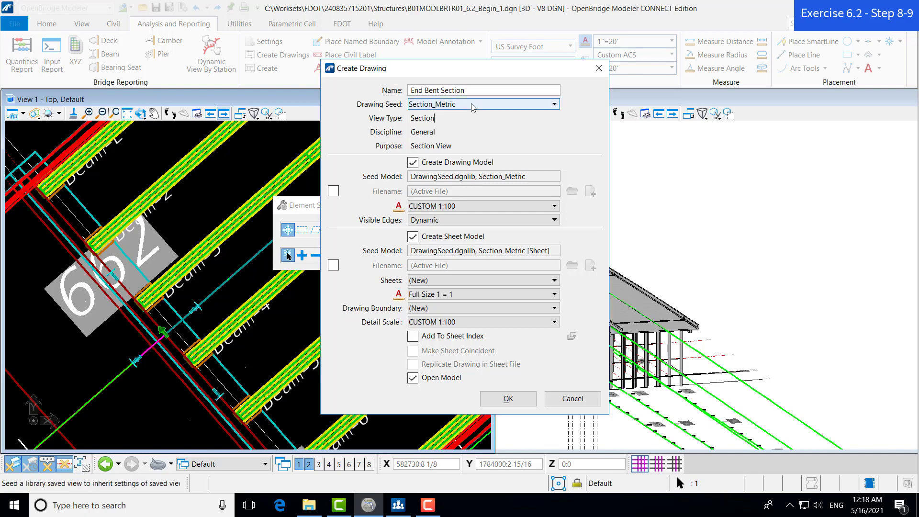
{"action": "left_click", "coordinate": [452, 106]}
{"action": "scroll", "coordinate": [436, 133], "scroll_direction": "up", "scroll_amount": 2}
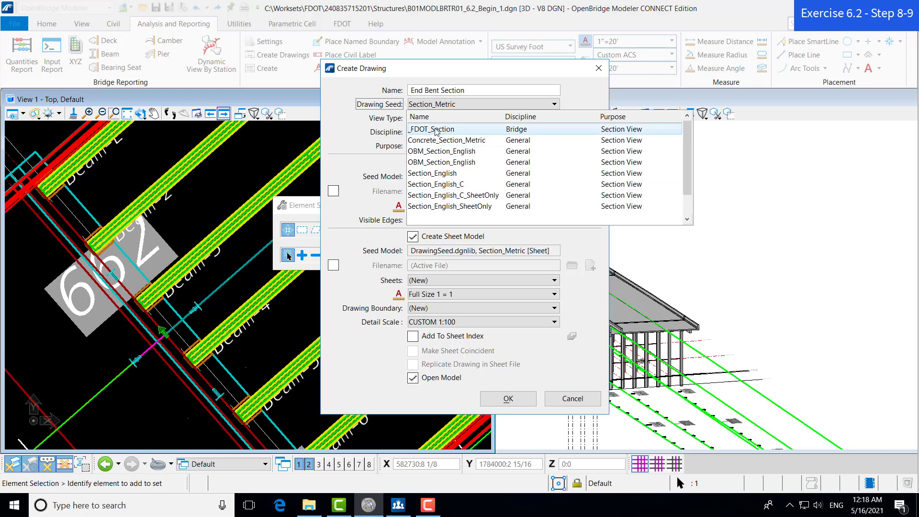
{"action": "left_click", "coordinate": [437, 129]}
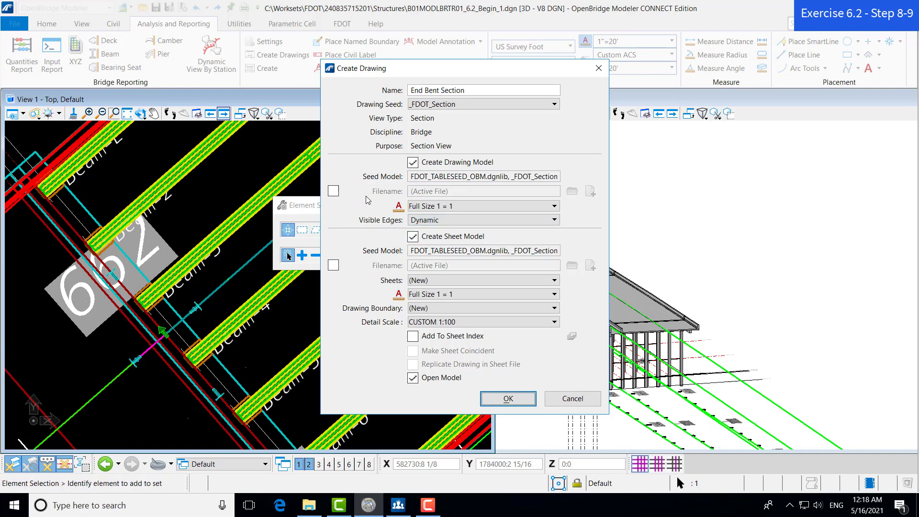
Step: Enable destination file selection for the drawing and sheet models, and store the drawing model in B01MODLBRTR01_6.2_Begin_2.dgn from the Structures folder
{"action": "left_click", "coordinate": [333, 191]}
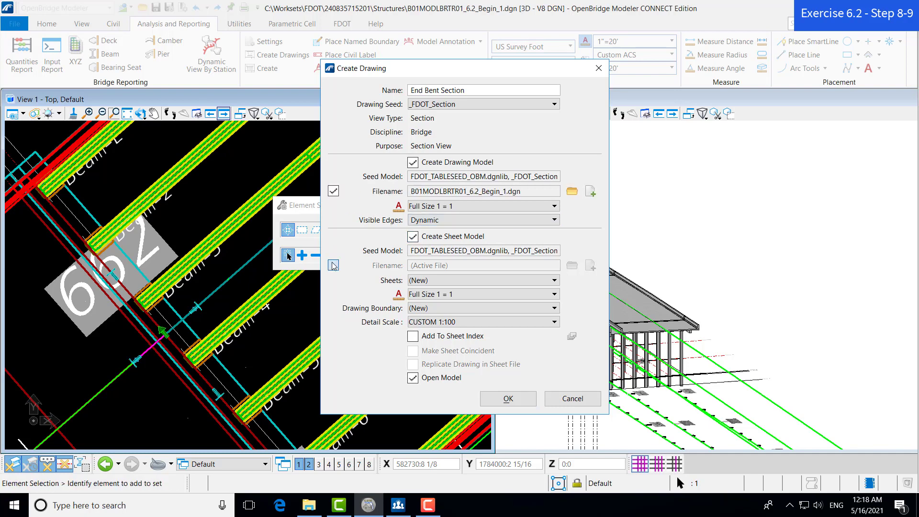
{"action": "left_click", "coordinate": [334, 265]}
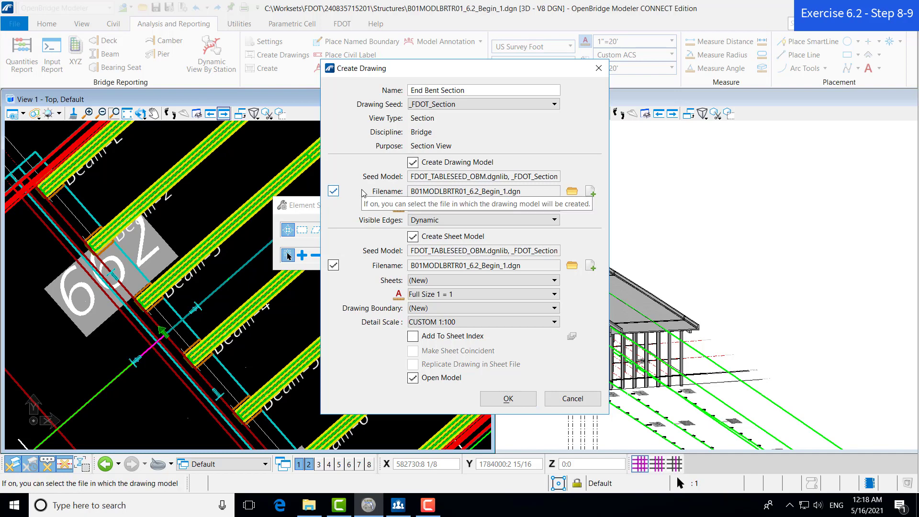
{"action": "left_click", "coordinate": [573, 192]}
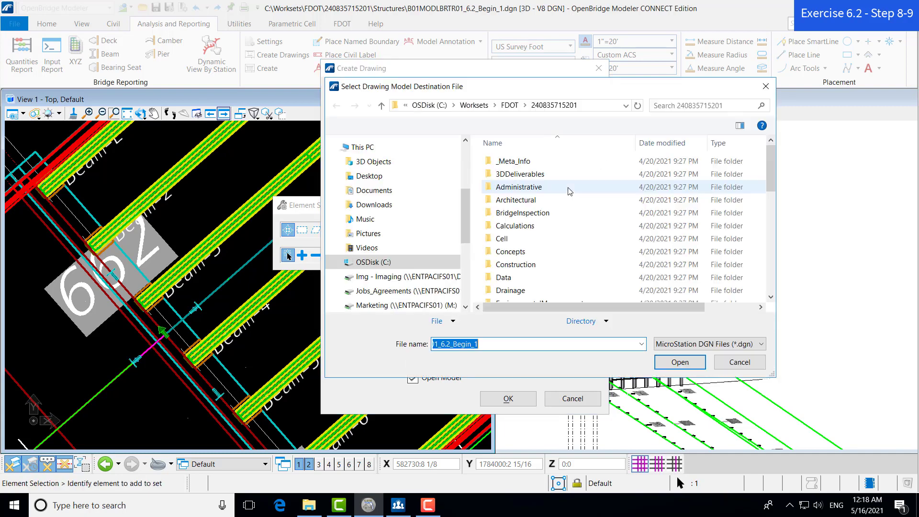
{"action": "scroll", "coordinate": [553, 197], "scroll_direction": "down", "scroll_amount": 1}
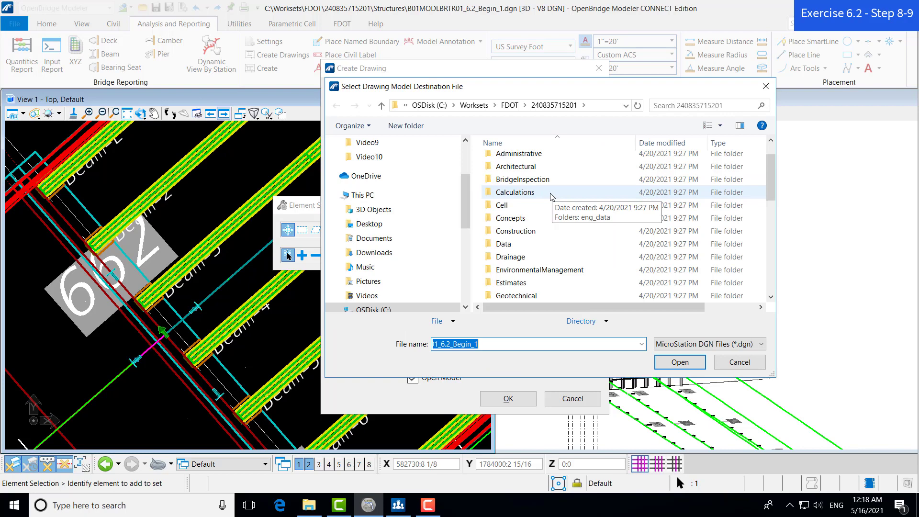
{"action": "scroll", "coordinate": [553, 197], "scroll_direction": "down", "scroll_amount": 5}
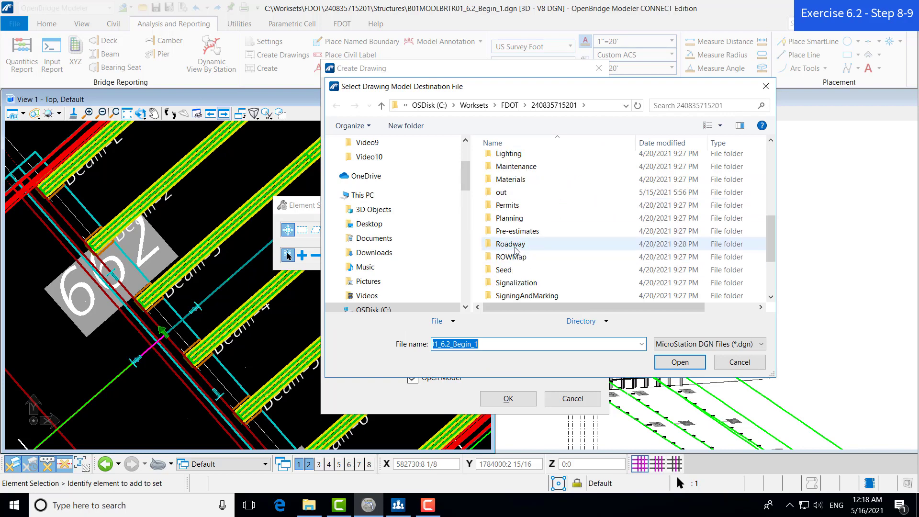
{"action": "scroll", "coordinate": [516, 250], "scroll_direction": "down", "scroll_amount": 1}
{"action": "double_click", "coordinate": [519, 277]}
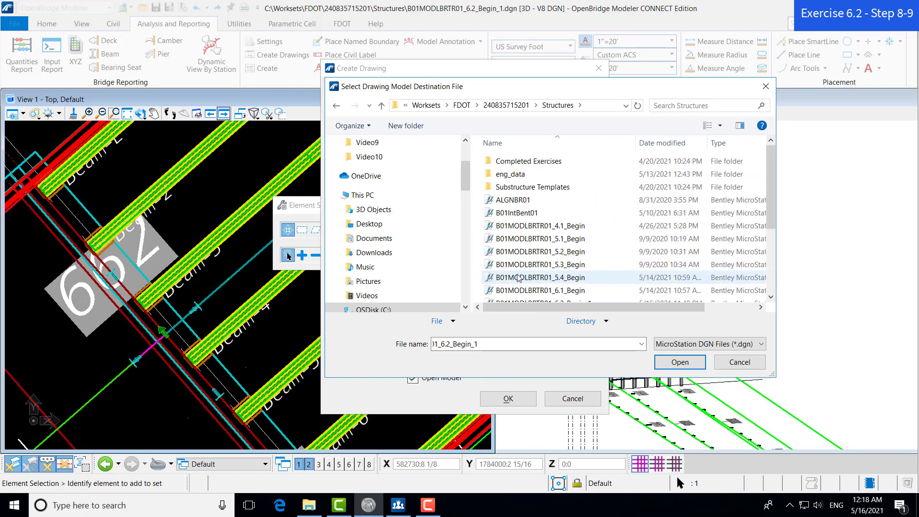
{"action": "scroll", "coordinate": [537, 227], "scroll_direction": "down", "scroll_amount": 1}
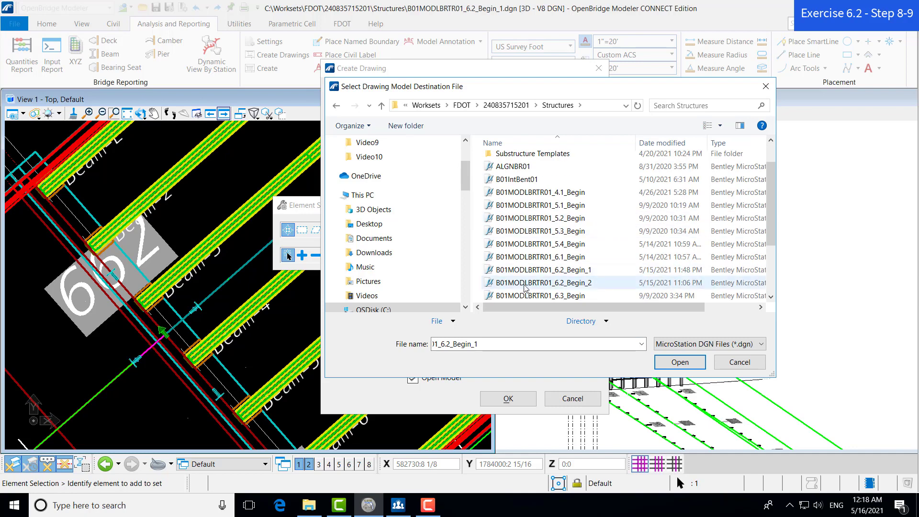
{"action": "double_click", "coordinate": [565, 284]}
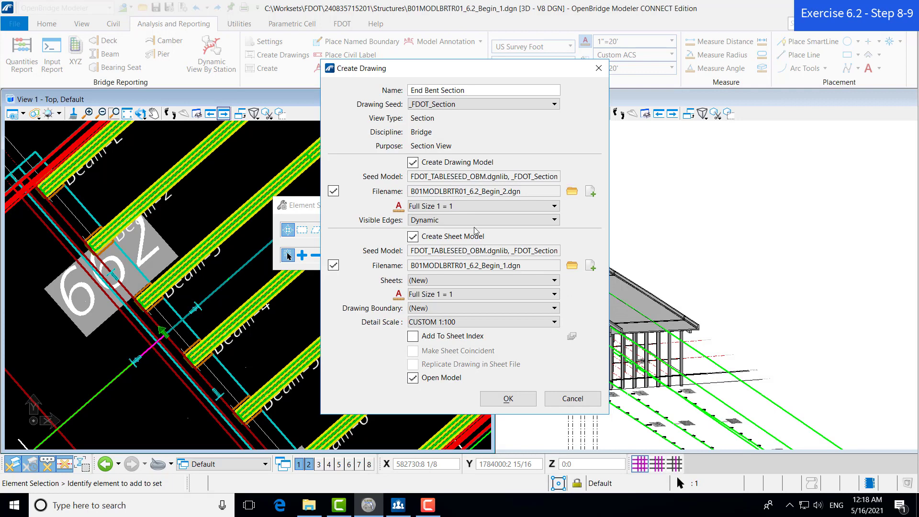
Step: Store the sheet model in B01MODLBRTR01_6.2_Begin_2.dgn from the Structures folder
{"action": "left_click", "coordinate": [572, 266]}
{"action": "scroll", "coordinate": [545, 234], "scroll_direction": "down", "scroll_amount": 5}
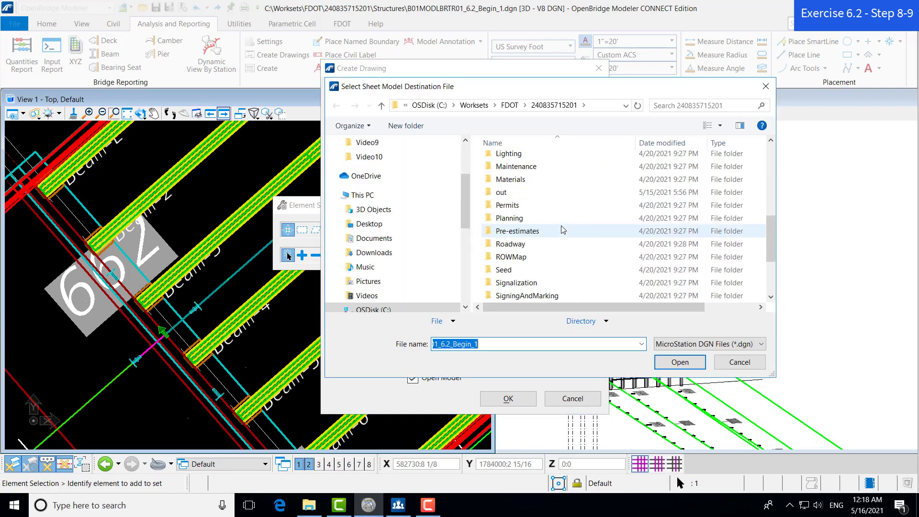
{"action": "scroll", "coordinate": [545, 234], "scroll_direction": "down", "scroll_amount": 1}
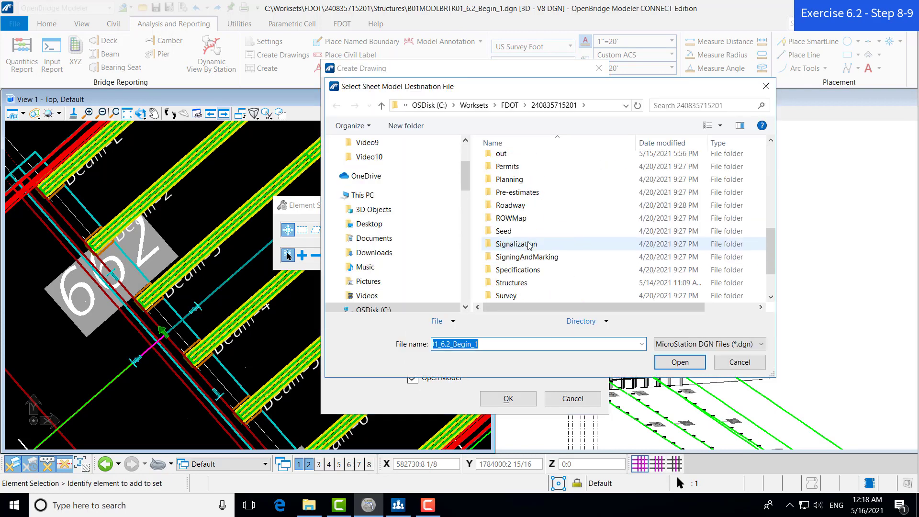
{"action": "double_click", "coordinate": [511, 289]}
{"action": "scroll", "coordinate": [545, 207], "scroll_direction": "down", "scroll_amount": 3}
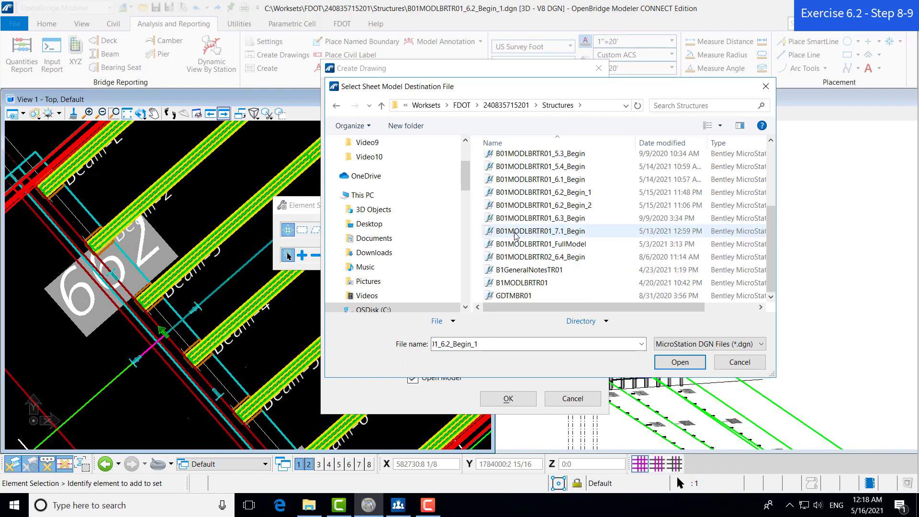
{"action": "double_click", "coordinate": [545, 206]}
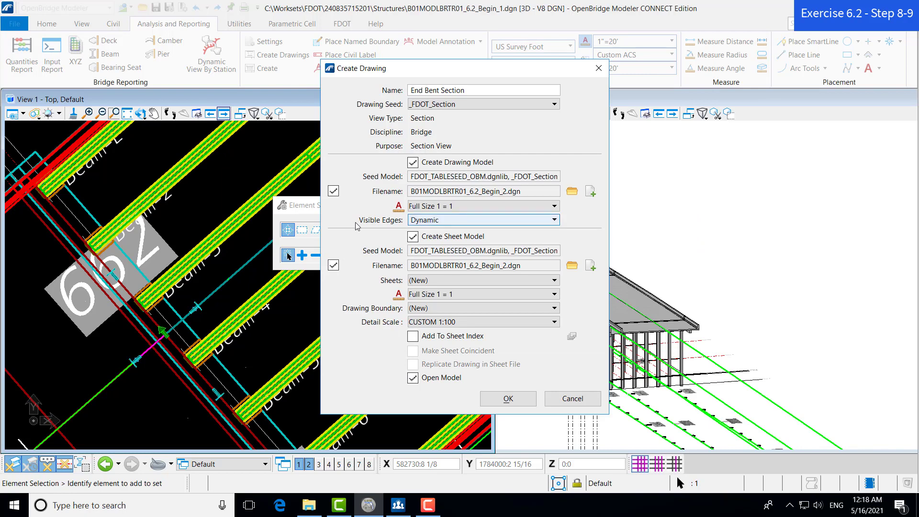
Step: Set the drawing and sheet annotation scales and the detail scale to 1/8"=1'-0", and create the drawing and sheet
{"action": "left_click", "coordinate": [426, 207]}
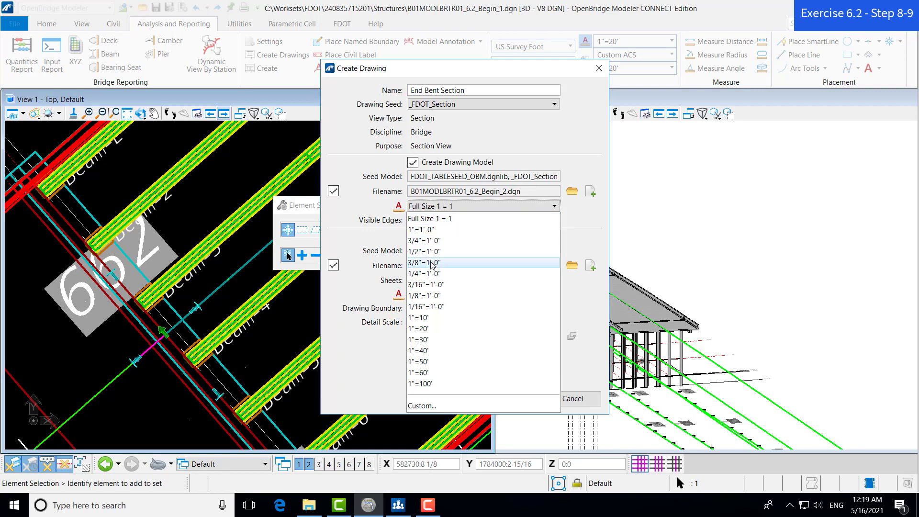
{"action": "left_click", "coordinate": [418, 296]}
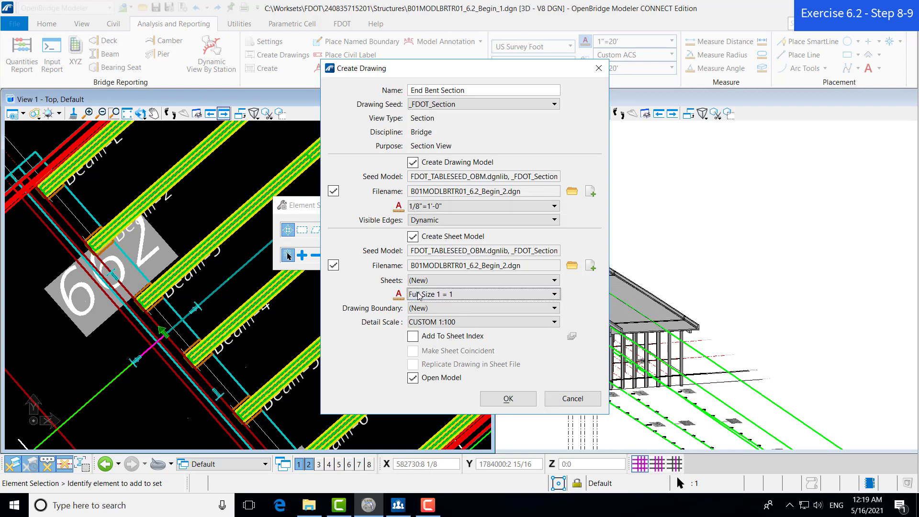
{"action": "left_click", "coordinate": [418, 294]}
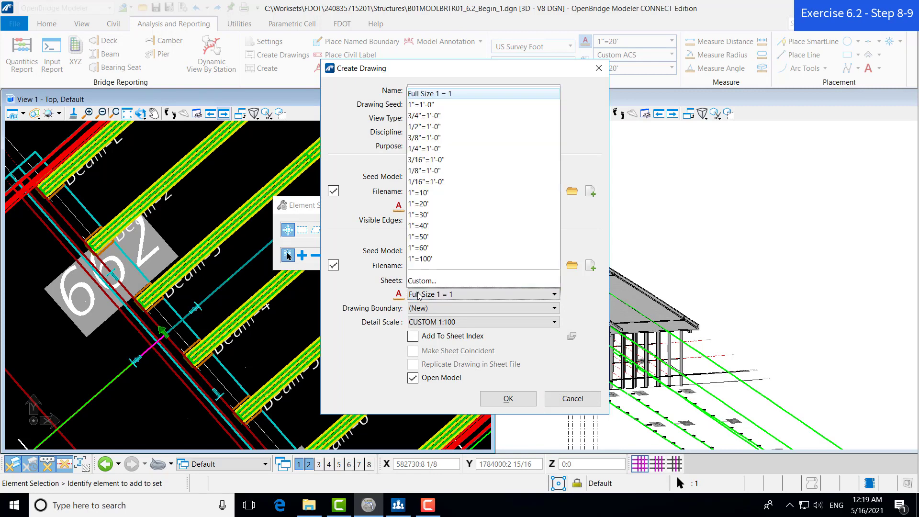
{"action": "left_click", "coordinate": [414, 172]}
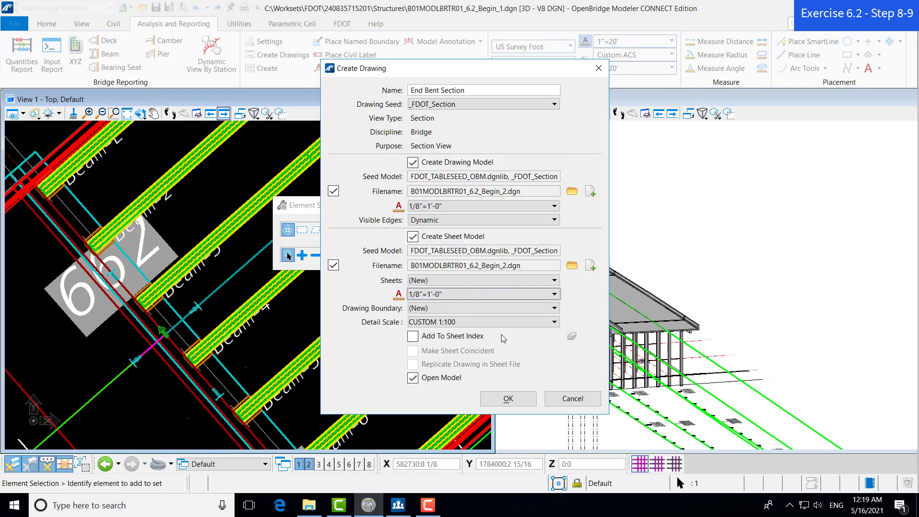
{"action": "left_click", "coordinate": [456, 324]}
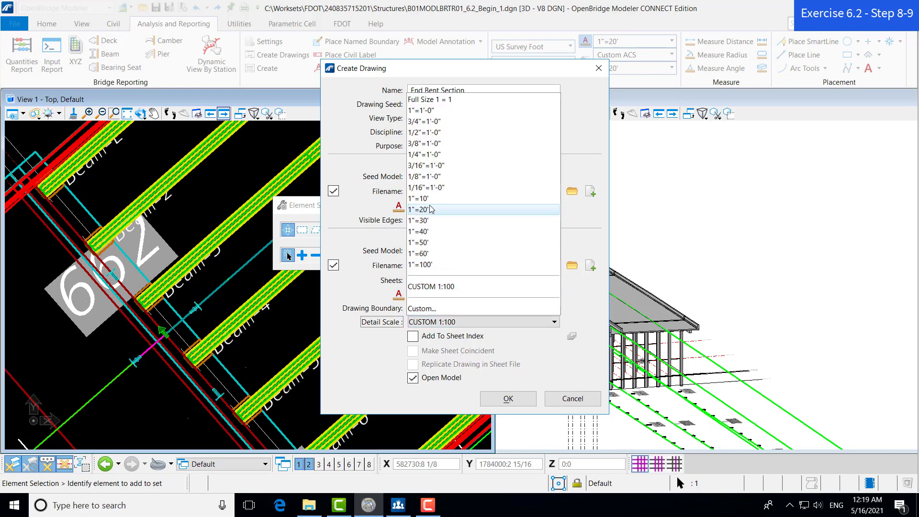
{"action": "left_click", "coordinate": [427, 179]}
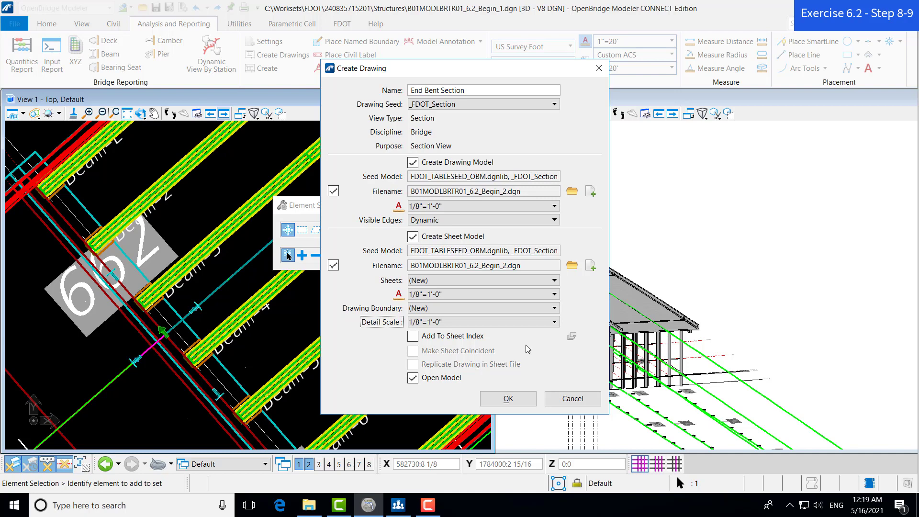
{"action": "left_click", "coordinate": [500, 401]}
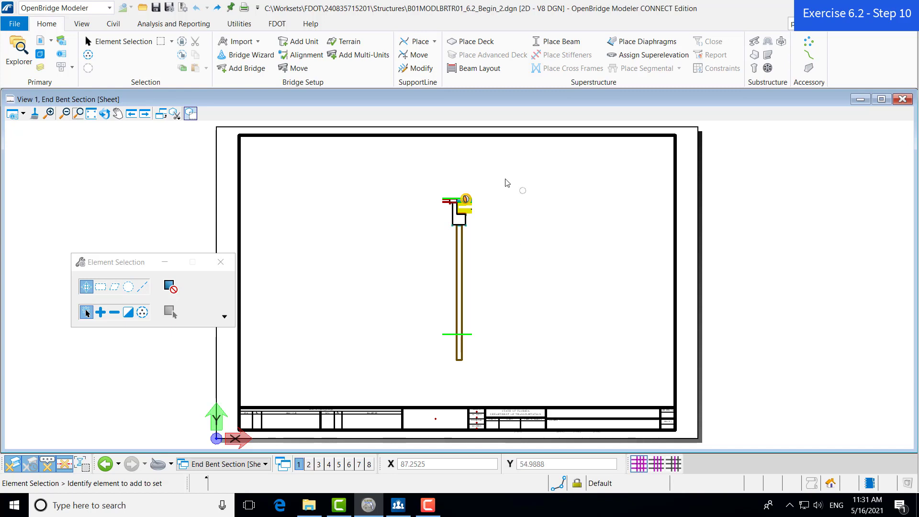
Step: Turn off the End Bent Section-1 reference's levels from Default through the text alignment levels listed just above PileConc_pm
{"action": "left_click", "coordinate": [41, 68]}
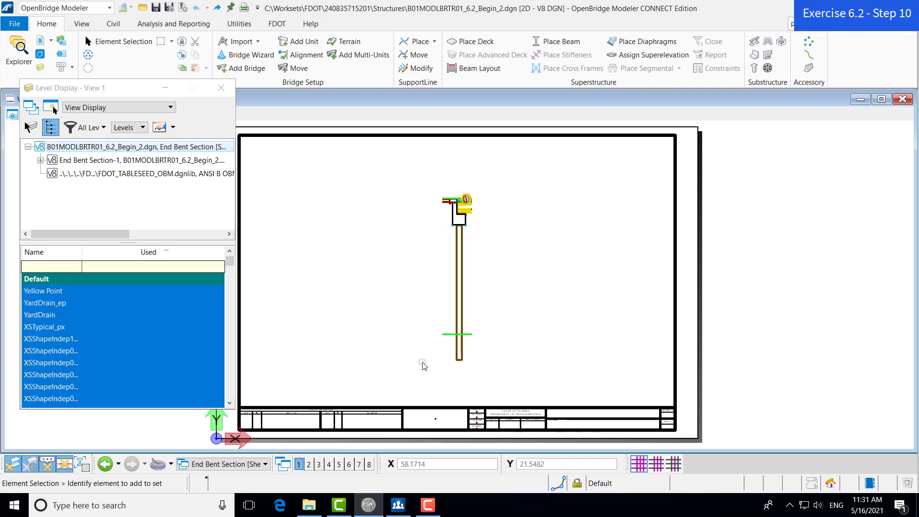
{"action": "left_click", "coordinate": [104, 162]}
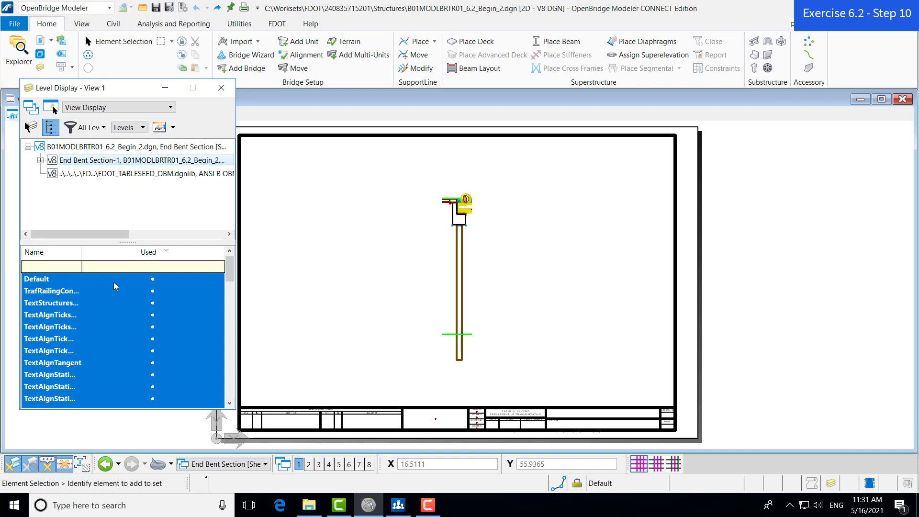
{"action": "scroll", "coordinate": [111, 283], "scroll_direction": "down", "scroll_amount": 1}
{"action": "scroll", "coordinate": [110, 282], "scroll_direction": "down", "scroll_amount": 2}
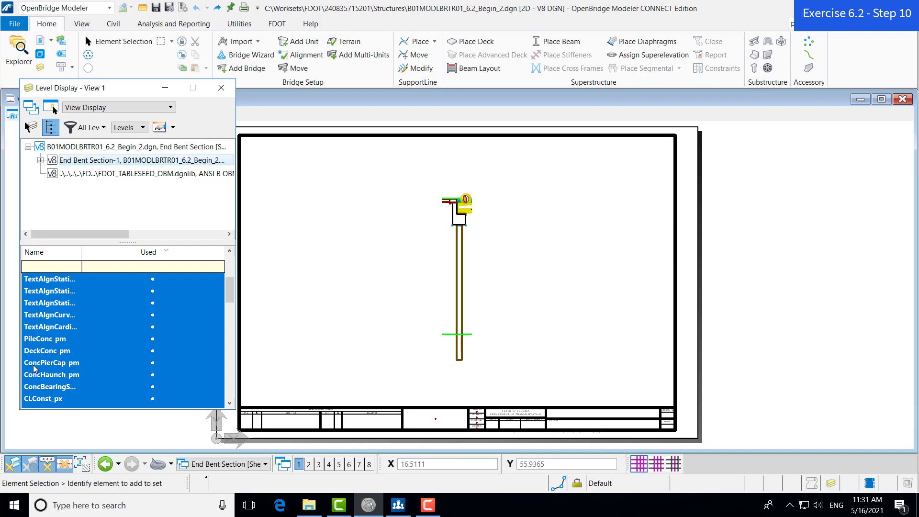
{"action": "scroll", "coordinate": [34, 354], "scroll_direction": "down", "scroll_amount": 1}
{"action": "scroll", "coordinate": [34, 354], "scroll_direction": "up", "scroll_amount": 1}
{"action": "scroll", "coordinate": [55, 341], "scroll_direction": "up", "scroll_amount": 3}
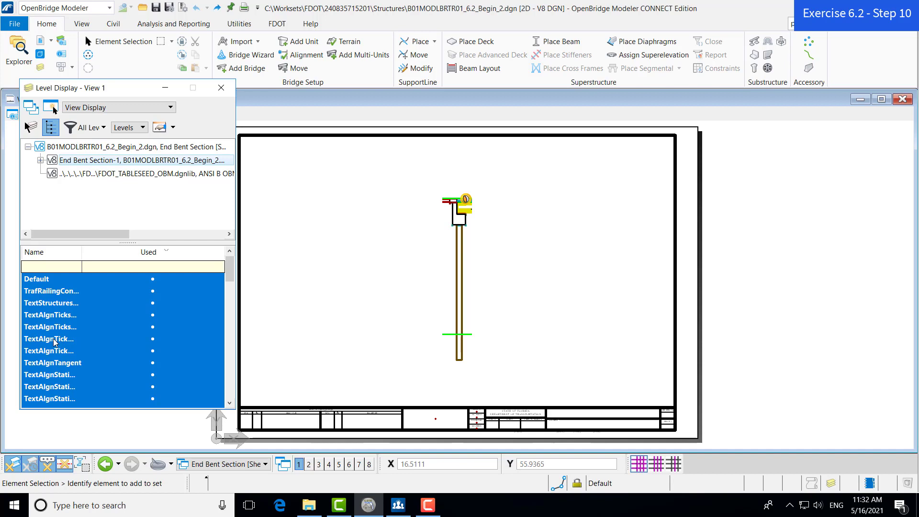
{"action": "left_click", "coordinate": [52, 280], "text": "ctrl"}
{"action": "scroll", "coordinate": [94, 303], "scroll_direction": "down", "scroll_amount": 2}
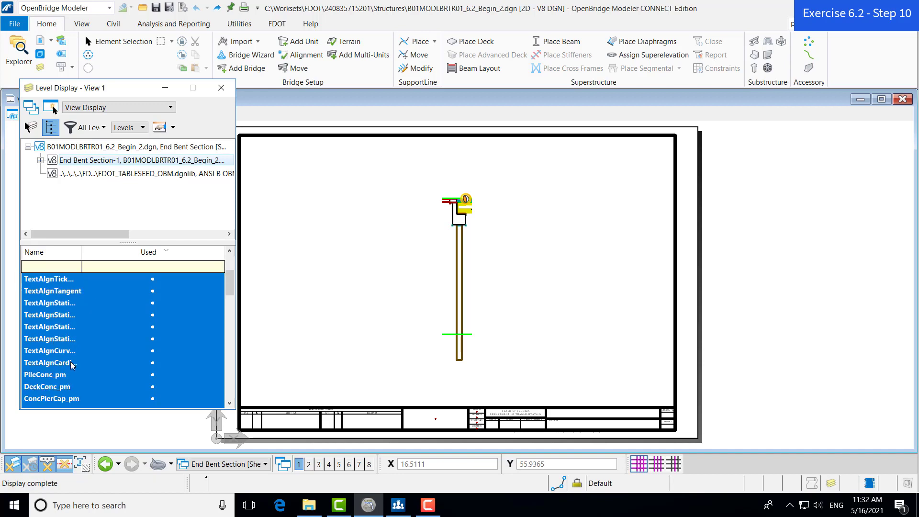
{"action": "left_click", "coordinate": [60, 374], "text": "shift"}
{"action": "scroll", "coordinate": [52, 359], "scroll_direction": "down", "scroll_amount": 3}
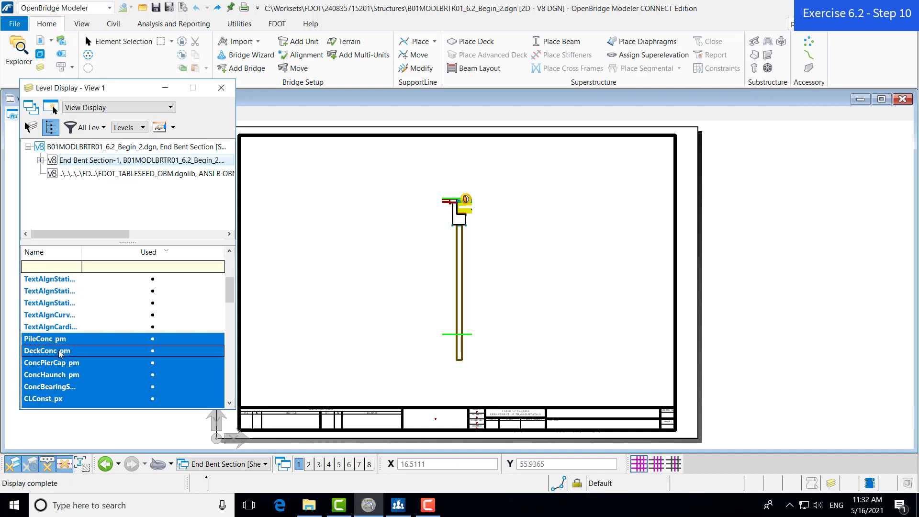
Step: Turn off the DeckConc_pm, ConcHaunch_pm, BeamConc_pm and AppSlabConc_pm levels of the End Bent Section-1 reference
{"action": "left_click", "coordinate": [77, 350]}
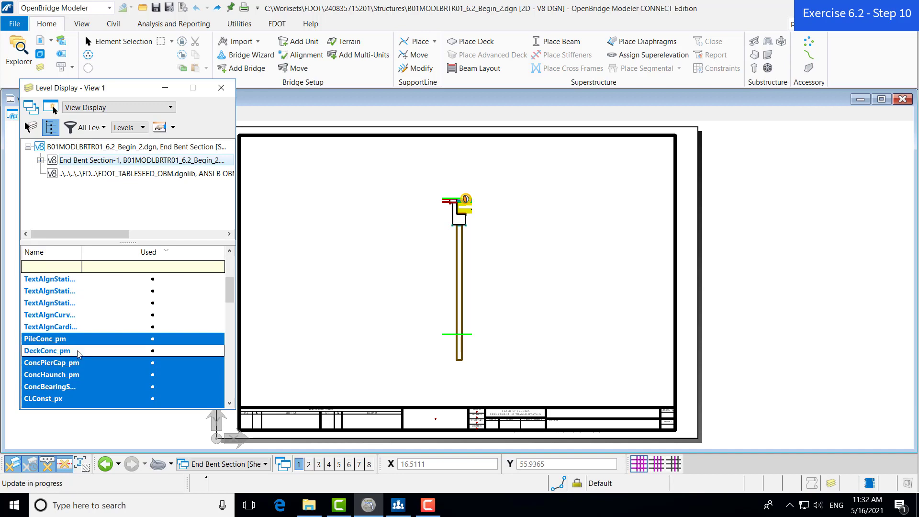
{"action": "left_click", "coordinate": [72, 377]}
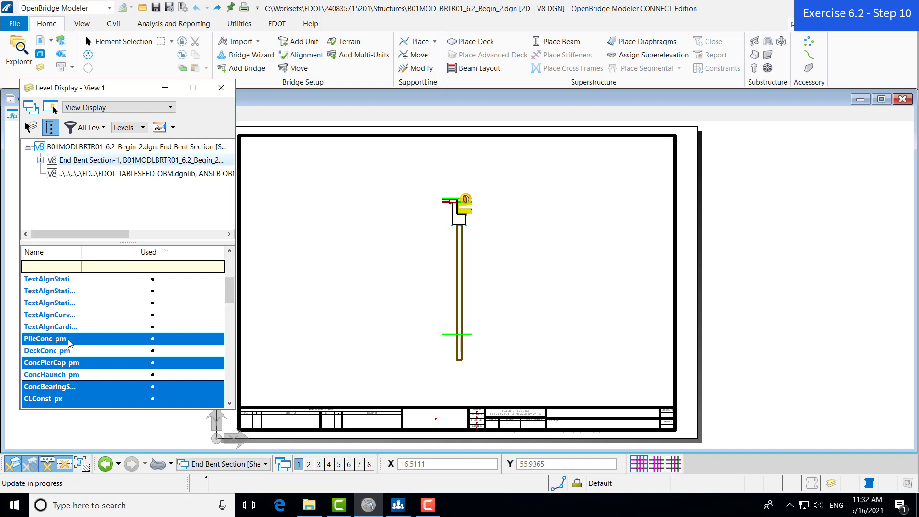
{"action": "scroll", "coordinate": [68, 340], "scroll_direction": "down", "scroll_amount": 2}
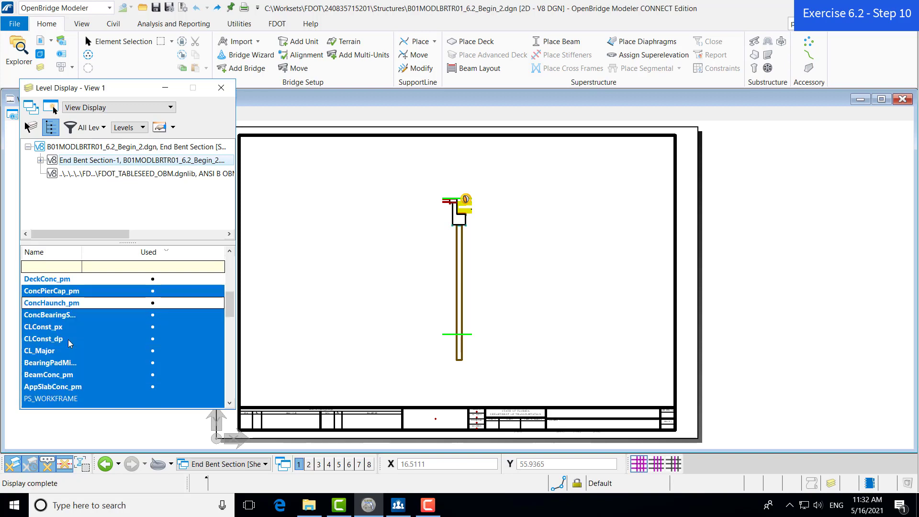
{"action": "left_click", "coordinate": [58, 377]}
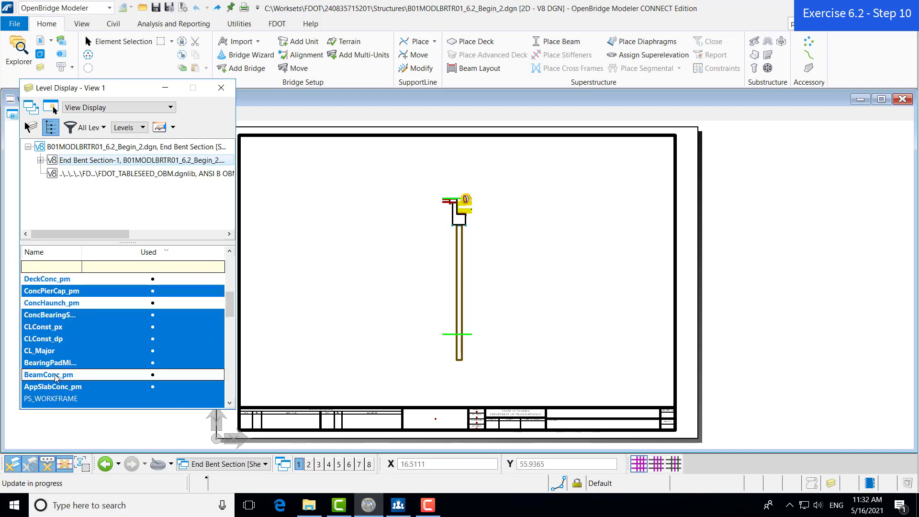
{"action": "left_click", "coordinate": [54, 385]}
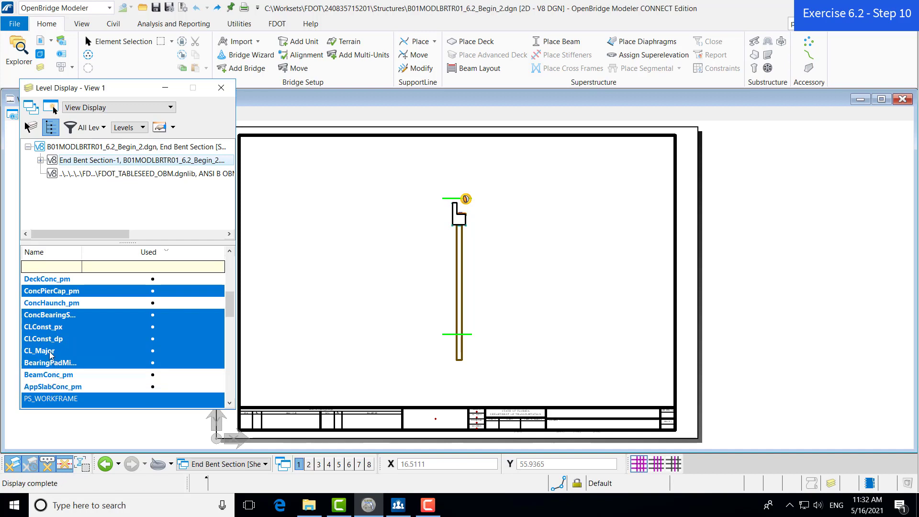
Step: Turn off the reference's bearing pad, ConcBearing, CLConst_px, CLConst_dp and CL_Major levels, and close the level display
{"action": "left_click", "coordinate": [55, 364]}
{"action": "left_click", "coordinate": [51, 316]}
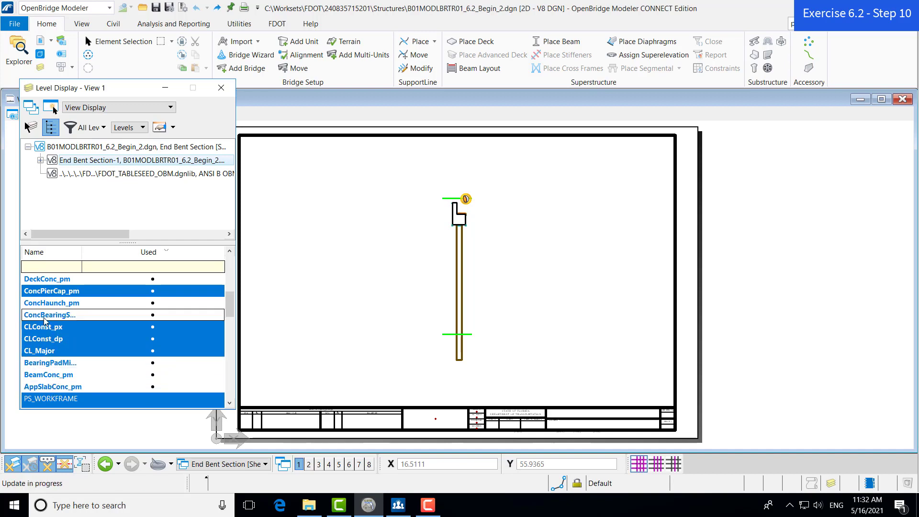
{"action": "left_click", "coordinate": [42, 329]}
{"action": "left_click", "coordinate": [41, 339]}
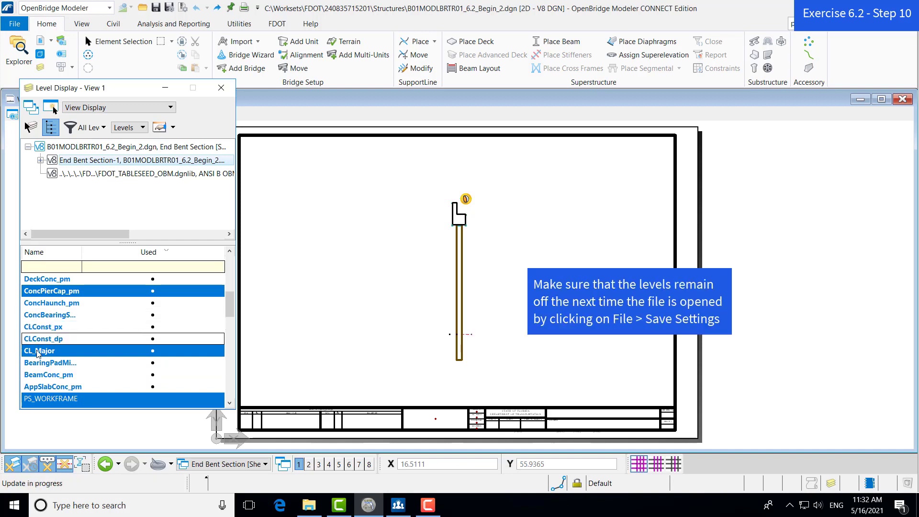
{"action": "left_click", "coordinate": [41, 351]}
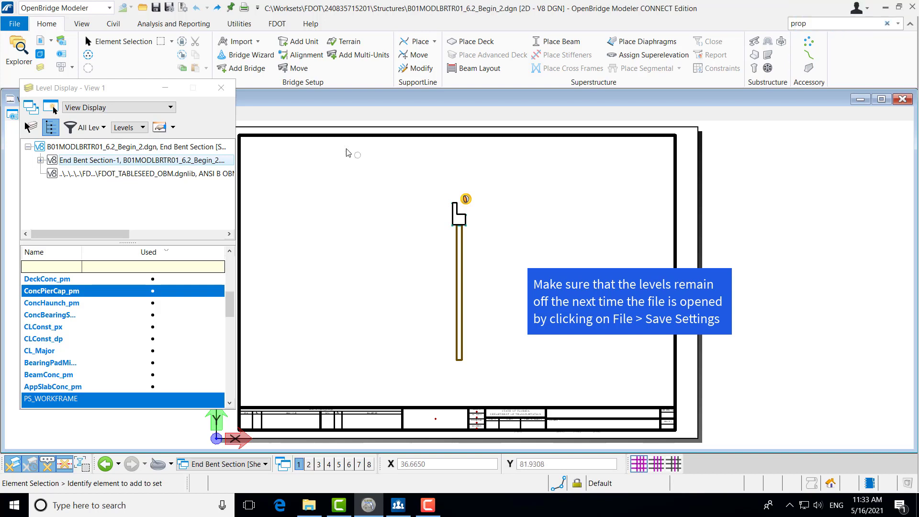
{"action": "left_click", "coordinate": [218, 88]}
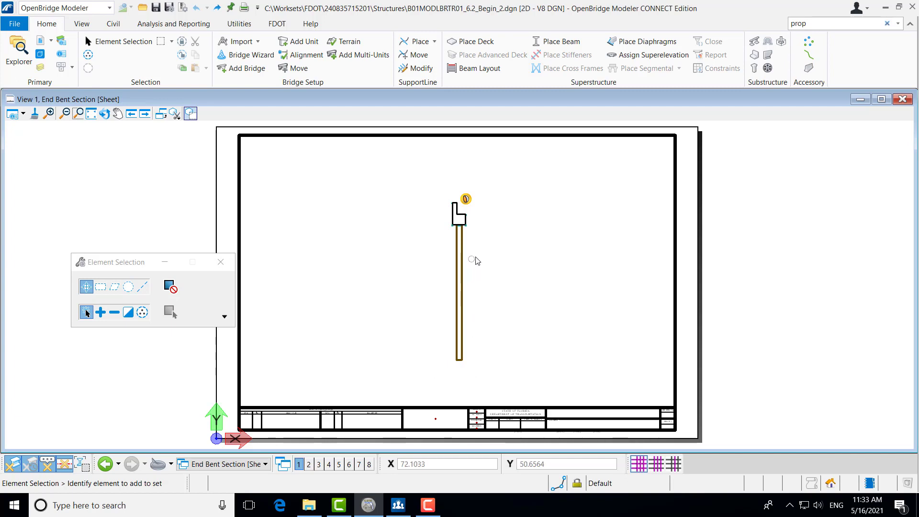
Step: Show the sheet's references and place a block fence around the end bent cap and the upper part of the pile
{"action": "left_click", "coordinate": [60, 68]}
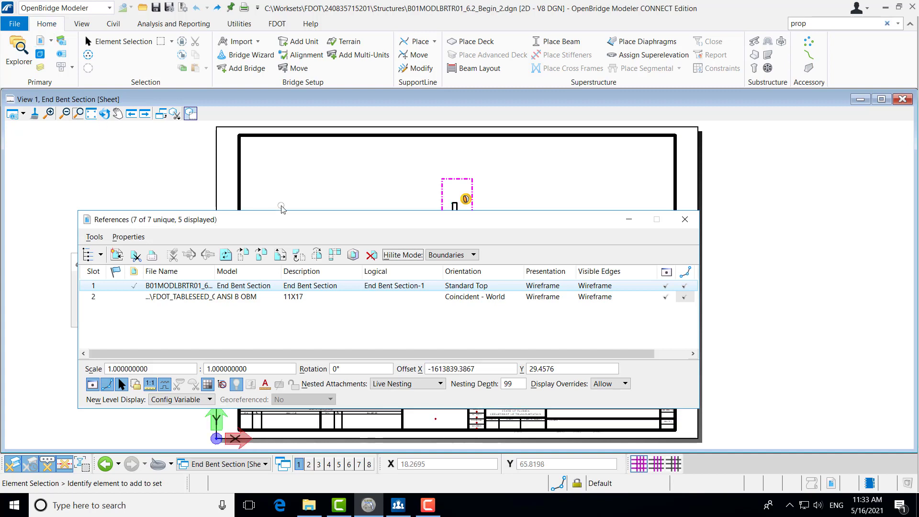
{"action": "left_click_drag", "start_coordinate": [282, 222], "coordinate": [418, 353]}
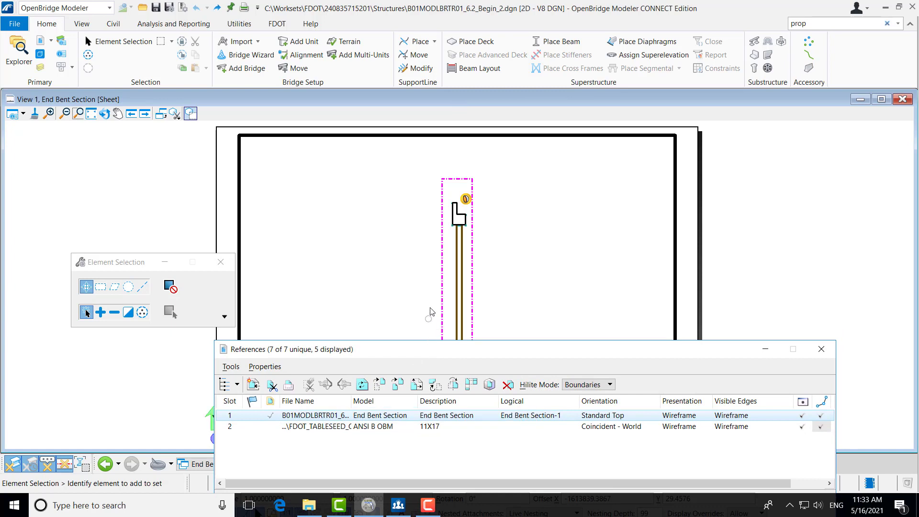
{"action": "scroll", "coordinate": [415, 173], "scroll_direction": "down", "scroll_amount": 2}
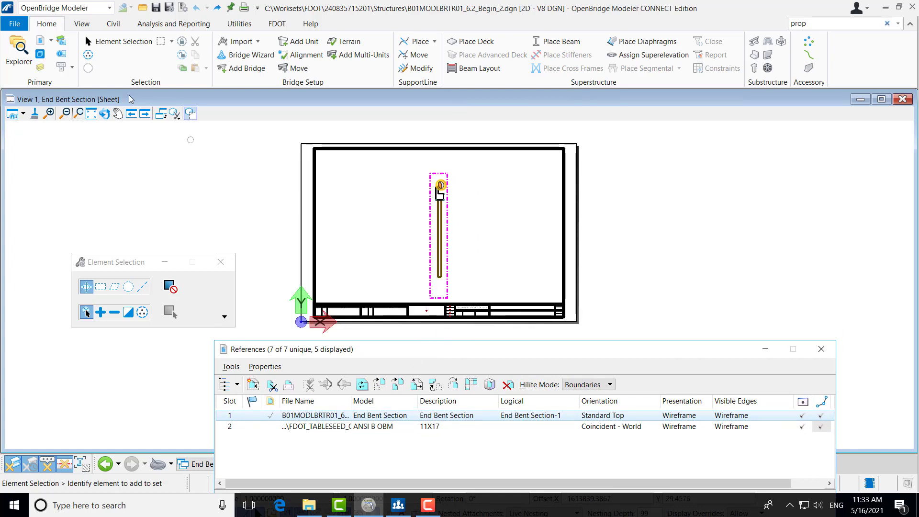
{"action": "left_click", "coordinate": [163, 45]}
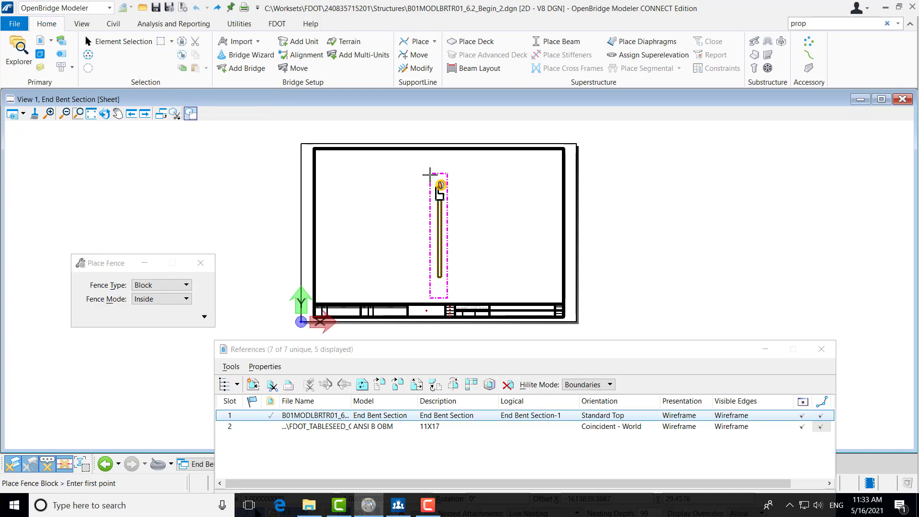
{"action": "left_click", "coordinate": [431, 176]}
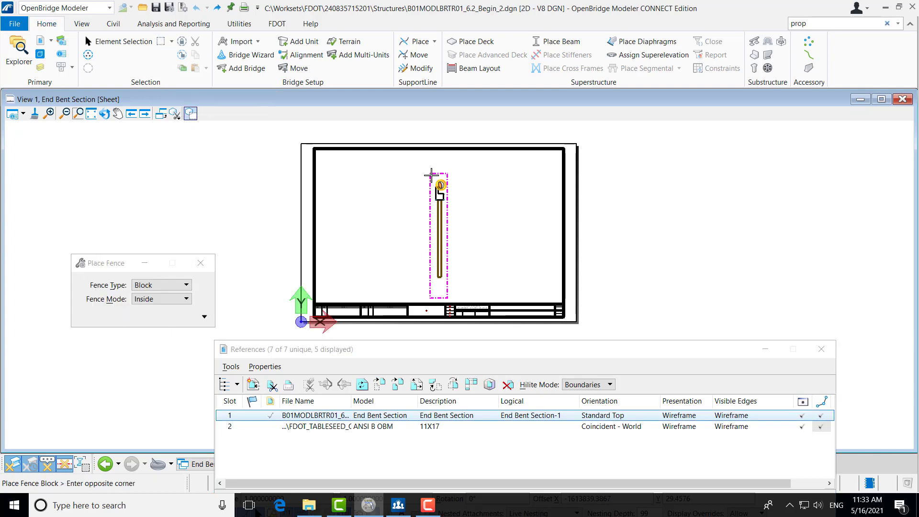
{"action": "left_click", "coordinate": [448, 212]}
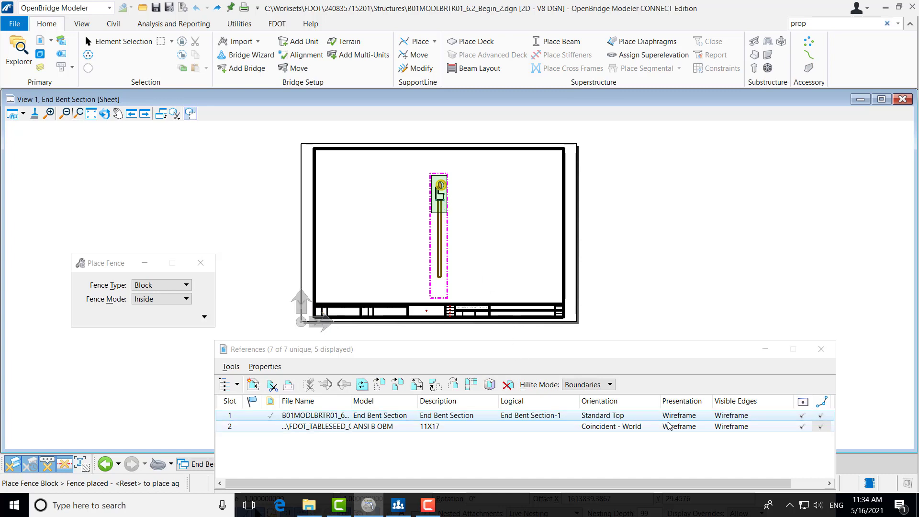
Step: Clip the End Bent Section-1 reference to the active fence
{"action": "left_click", "coordinate": [272, 386]}
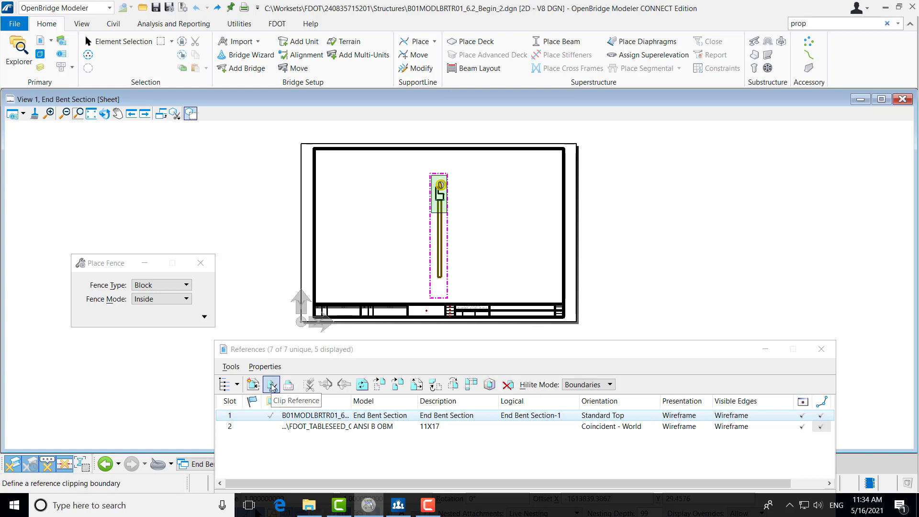
{"action": "left_click", "coordinate": [272, 385]}
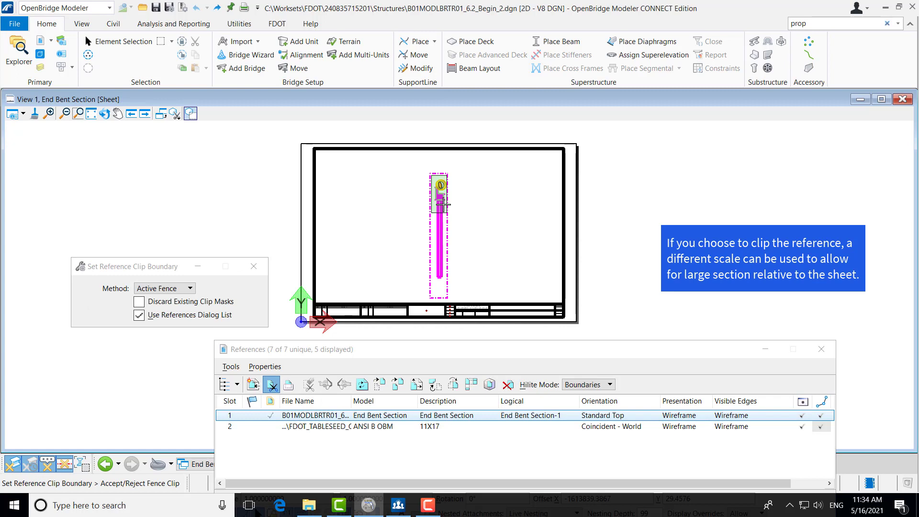
{"action": "left_click", "coordinate": [444, 205]}
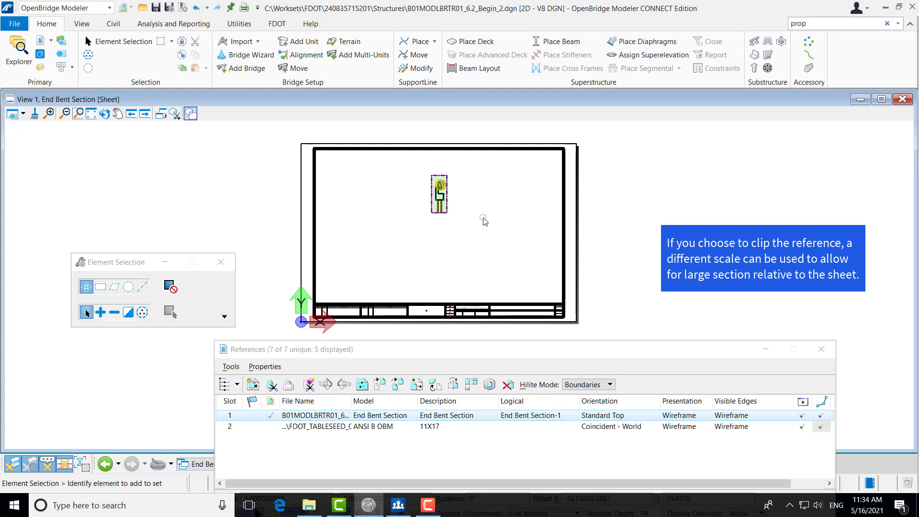
Step: Switch to the Drawing workflow and start the Place SmartLine tool for drafting around the clipped end bent section on the sheet
{"action": "scroll", "coordinate": [434, 197], "scroll_direction": "up", "scroll_amount": 3}
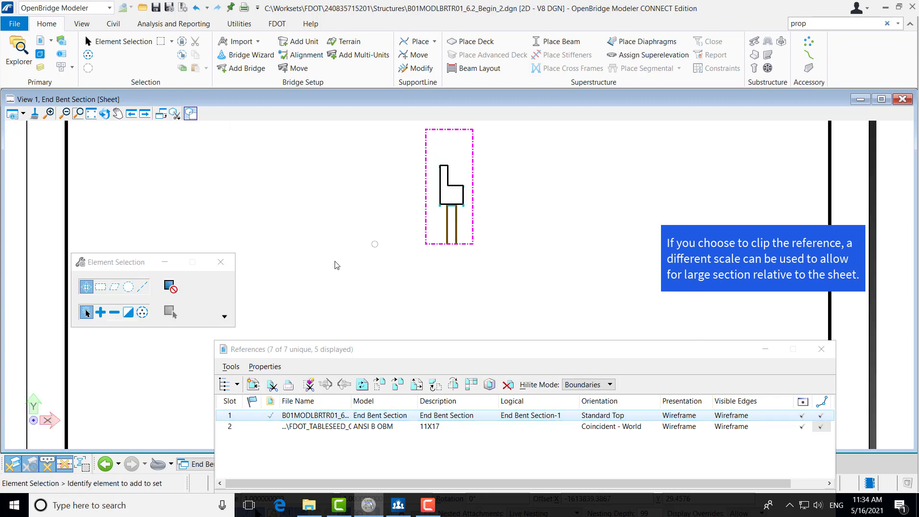
{"action": "scroll", "coordinate": [337, 265], "scroll_direction": "down", "scroll_amount": 2}
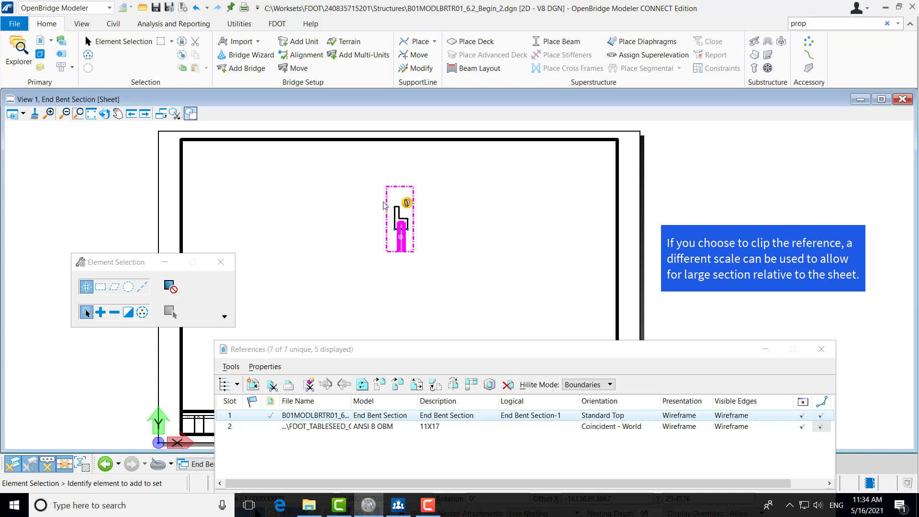
{"action": "left_click", "coordinate": [62, 10]}
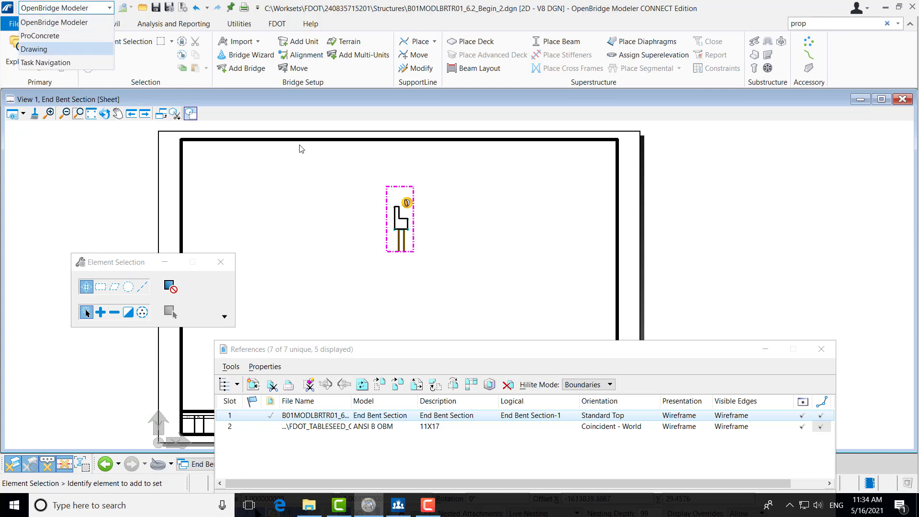
{"action": "key", "text": "Return"}
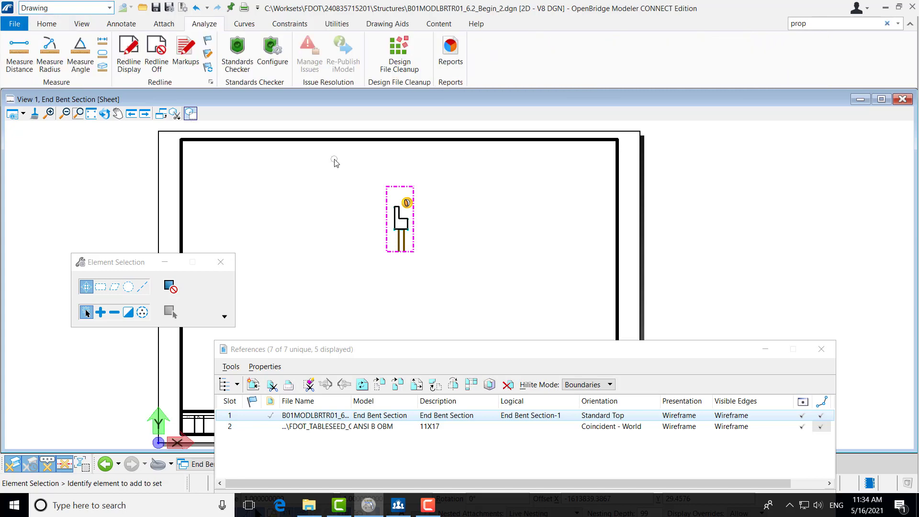
{"action": "left_click", "coordinate": [82, 24]}
{"action": "left_click", "coordinate": [47, 24]}
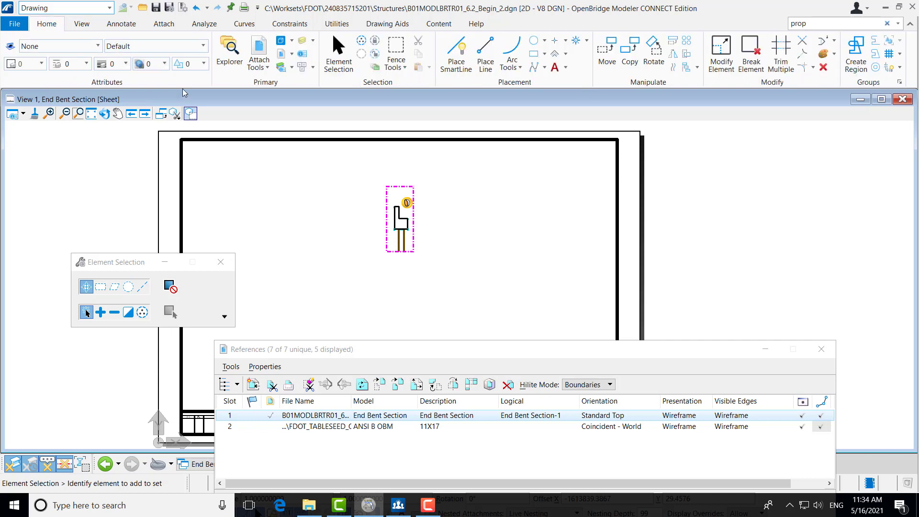
{"action": "left_click", "coordinate": [457, 52]}
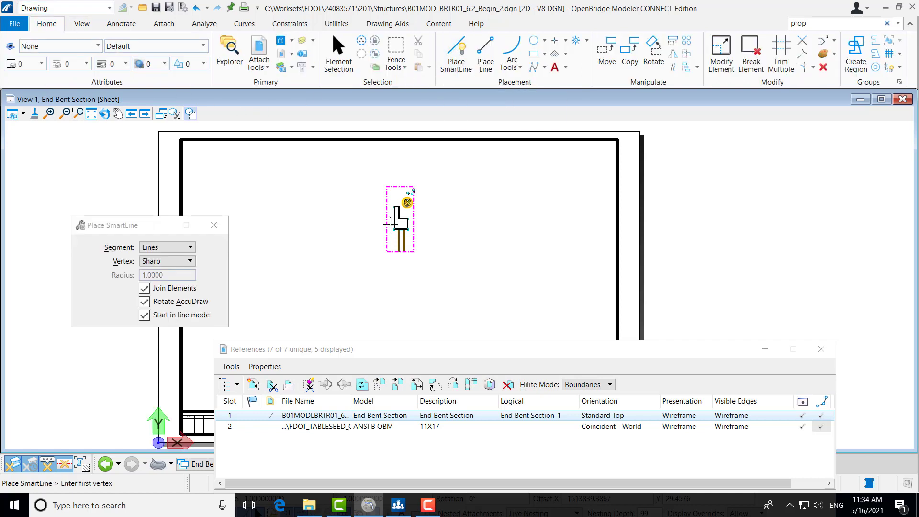
{"action": "left_click", "coordinate": [386, 252]}
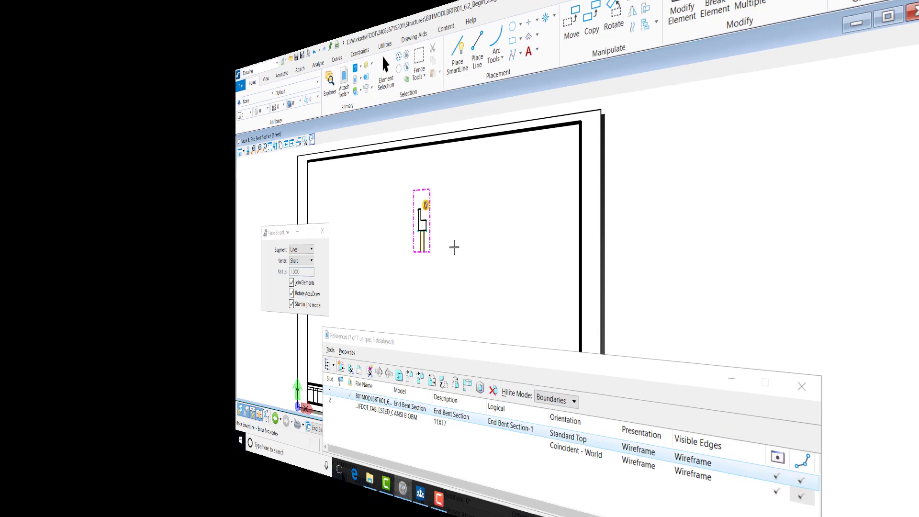